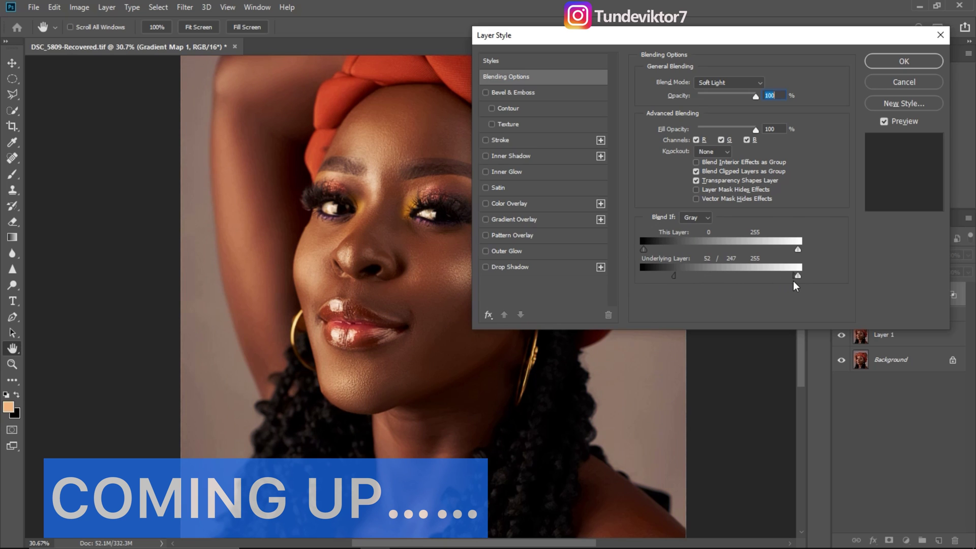
Step: Confirm Gradient Map 1's Soft Light blending with the Underlying Layer Blend If split at 52/247
left_click(905, 63)
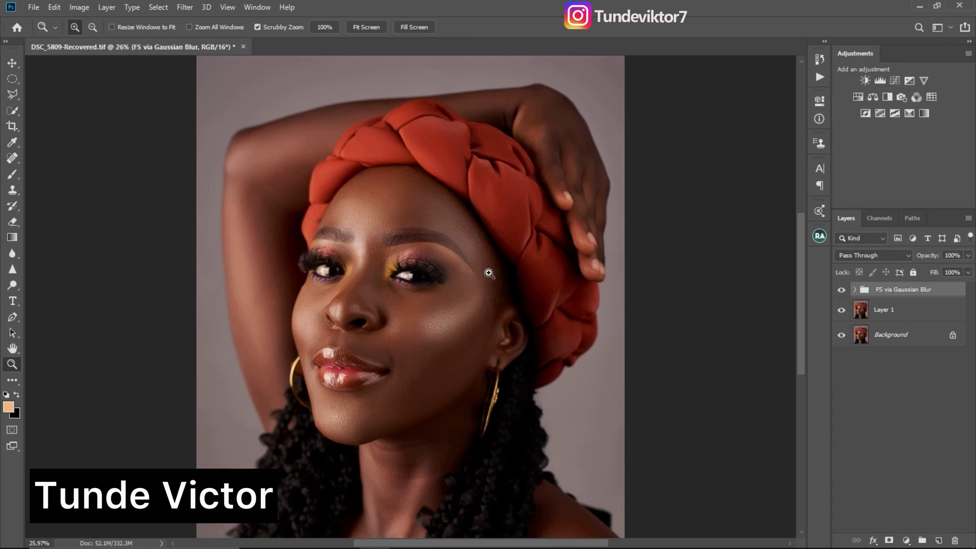
Step: Zoom out to the whole portrait and add a Gradient Map adjustment layer above Levels 1
left_click_drag(483, 326, 445, 281)
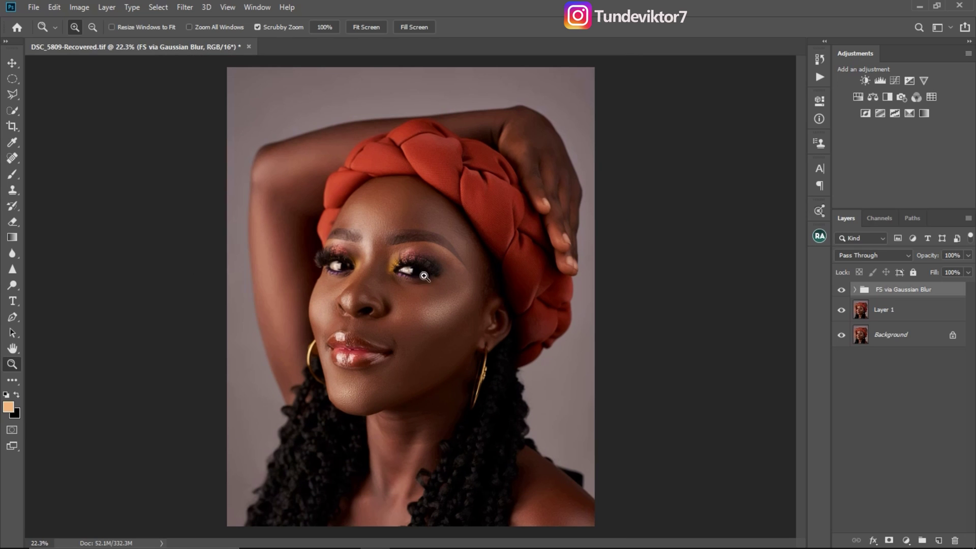
left_click_drag(424, 280, 420, 282)
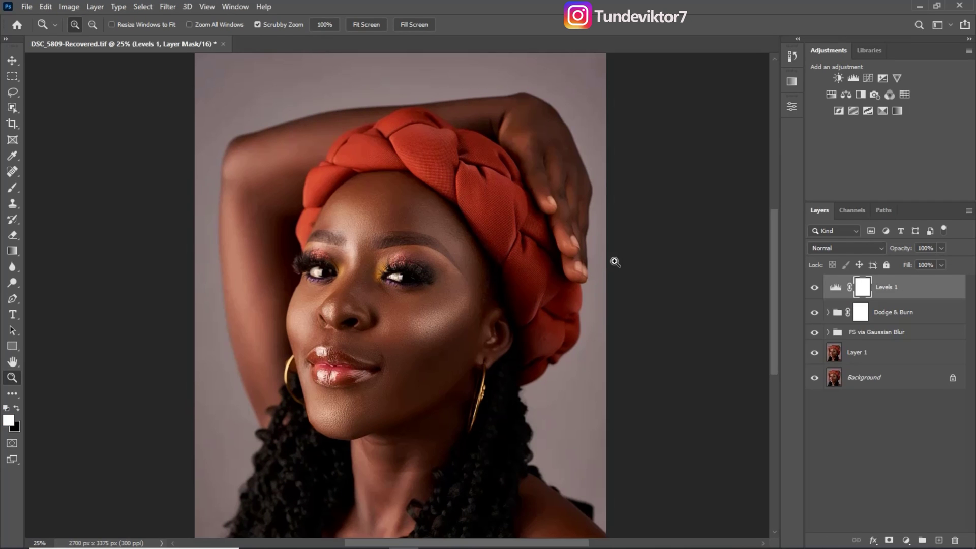
key("F2")
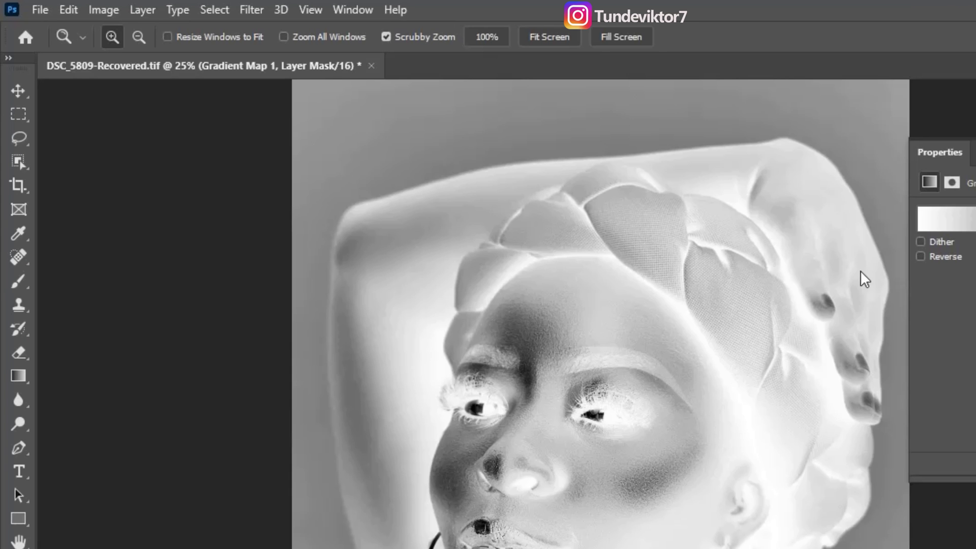
Step: Load the Legacy Gradients set into the Gradients panel
left_click(354, 10)
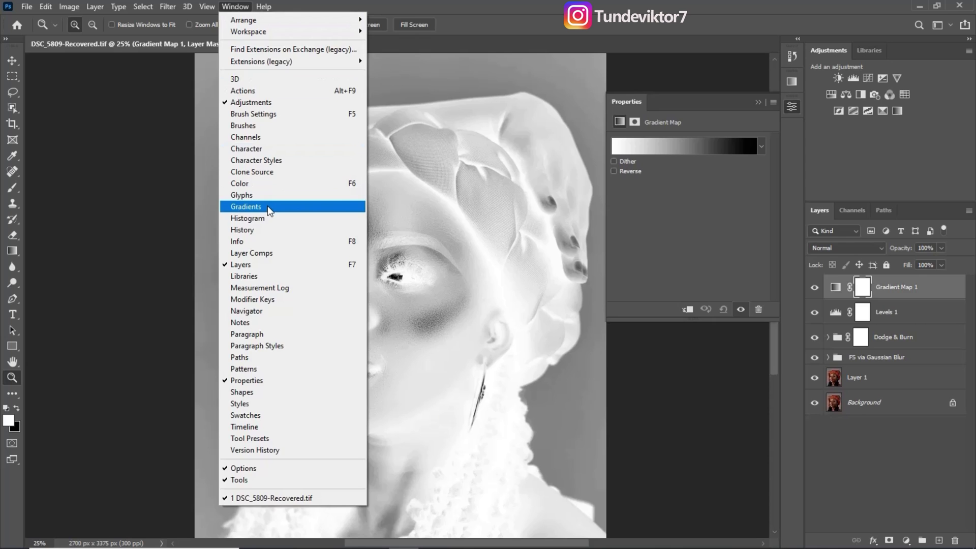
left_click(396, 311)
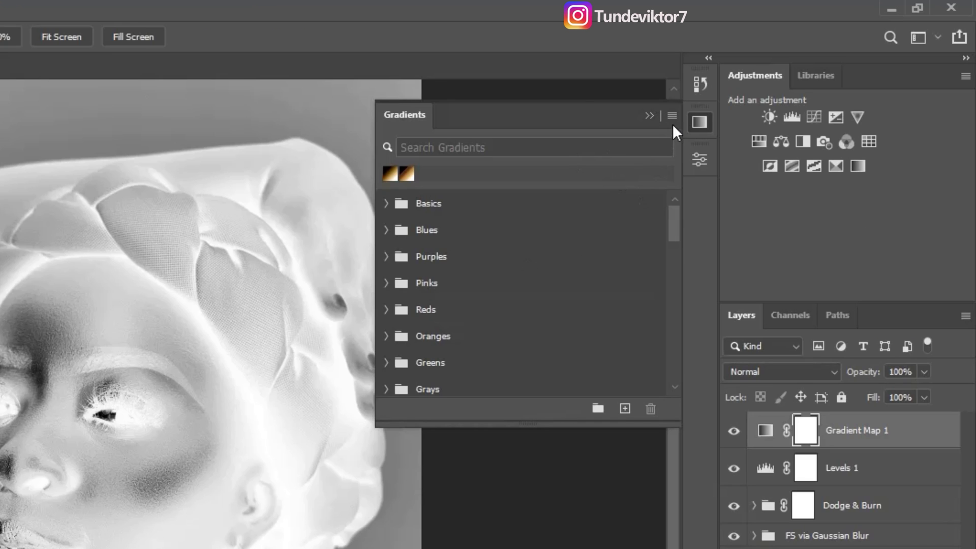
left_click(671, 116)
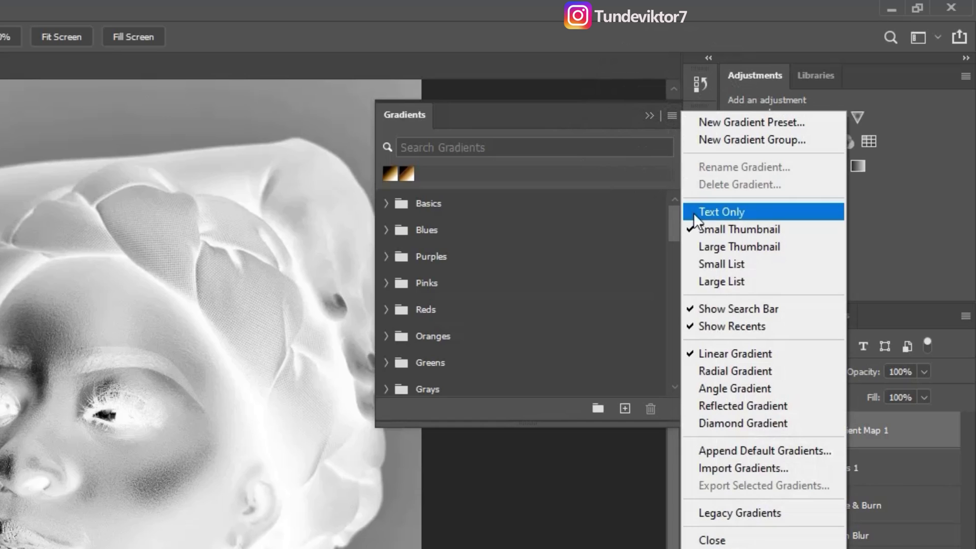
left_click(732, 512)
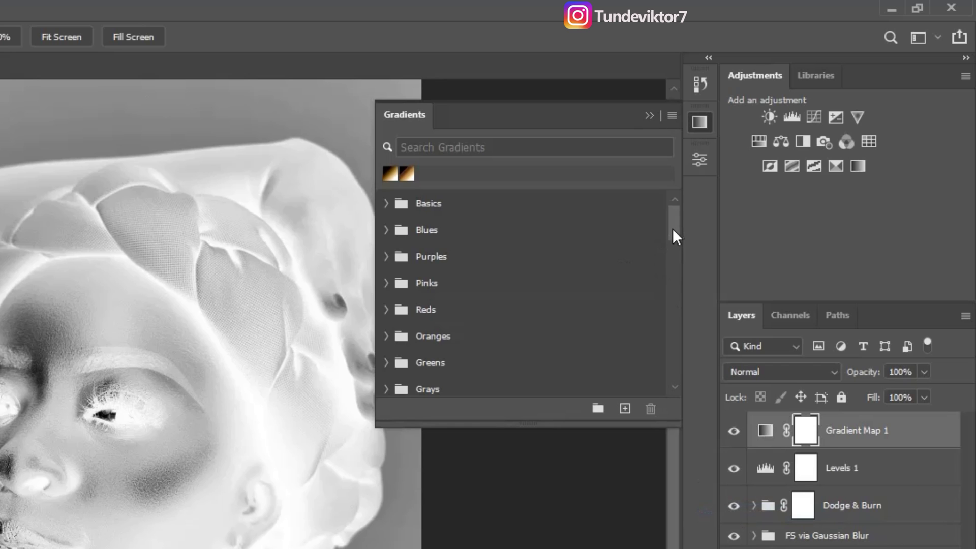
Step: Browse the Legacy Gradients folders, then close the Gradients panel
left_click_drag(670, 229, 659, 327)
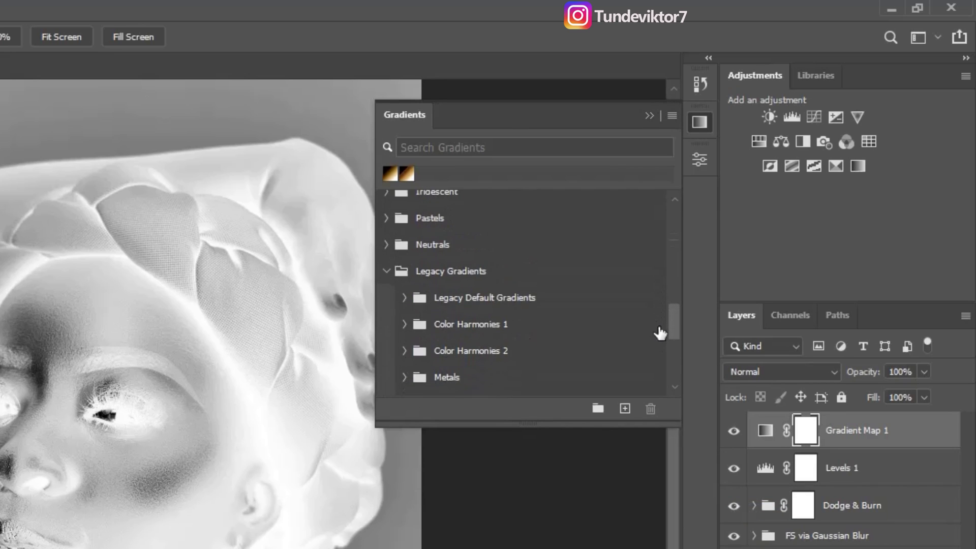
left_click(390, 281)
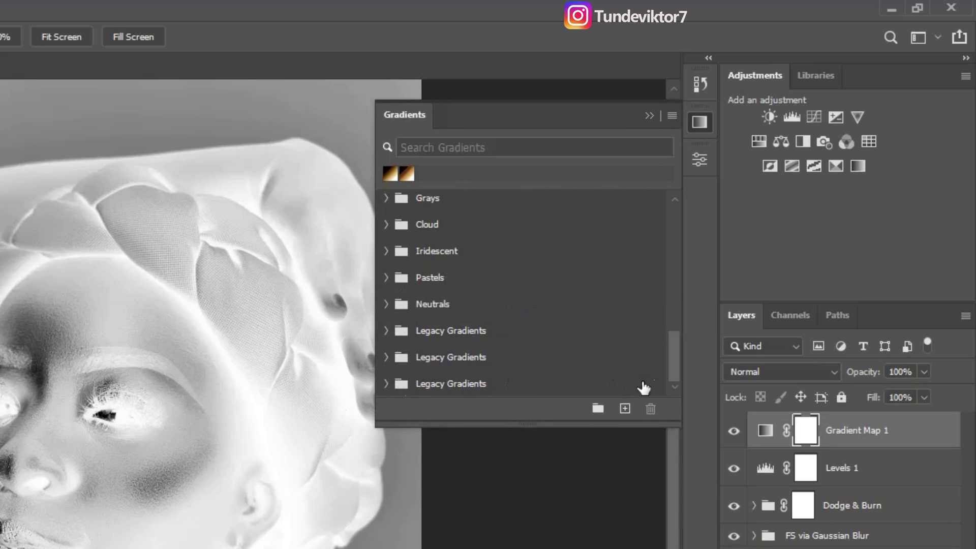
left_click(396, 331)
left_click_drag(672, 316, 666, 352)
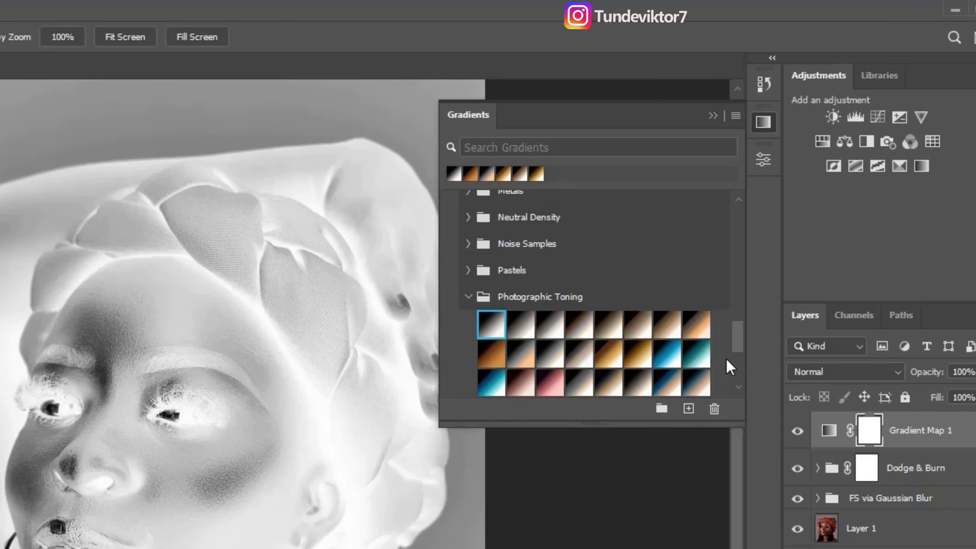
left_click_drag(739, 336, 733, 227)
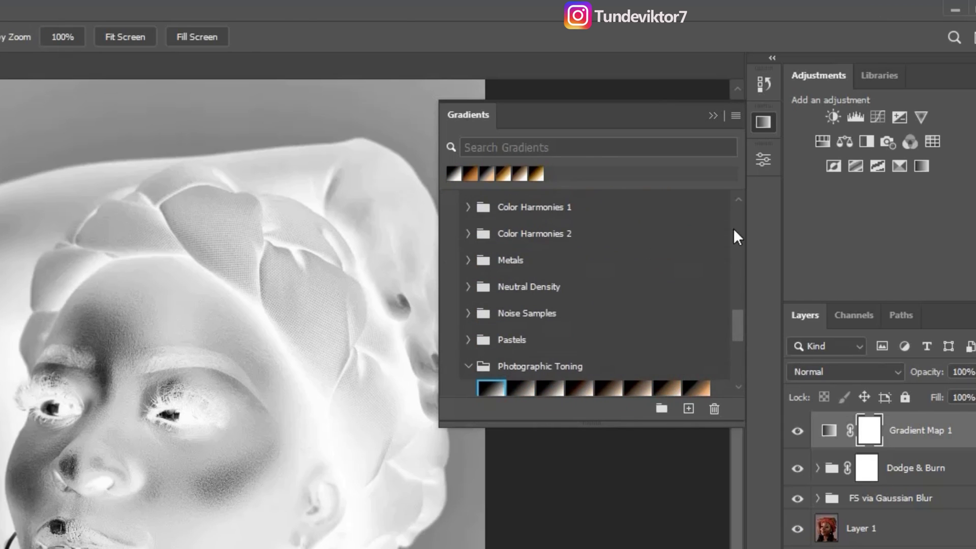
left_click(758, 78)
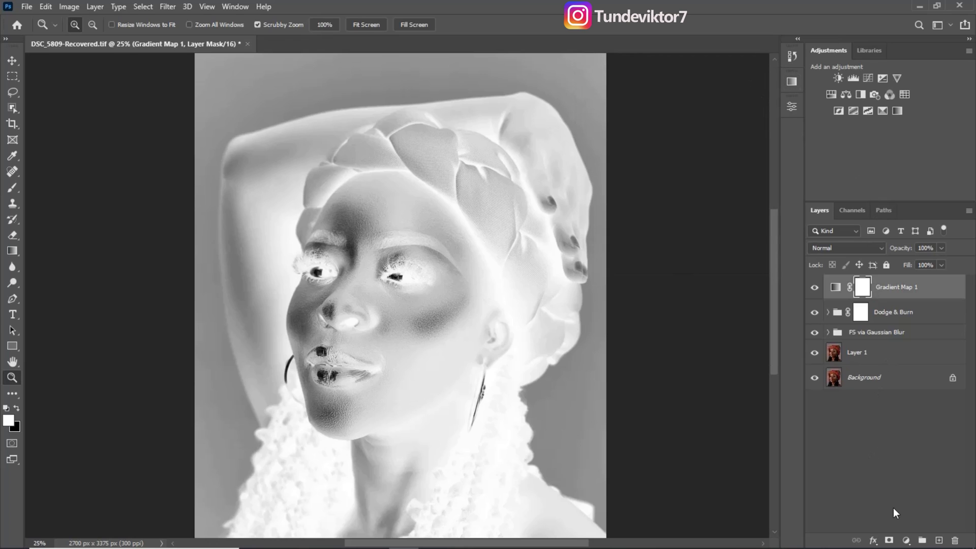
Step: Add a new Gradient Map layer and expand Legacy Gradients > Photographic Toning in its picker
left_click(905, 542)
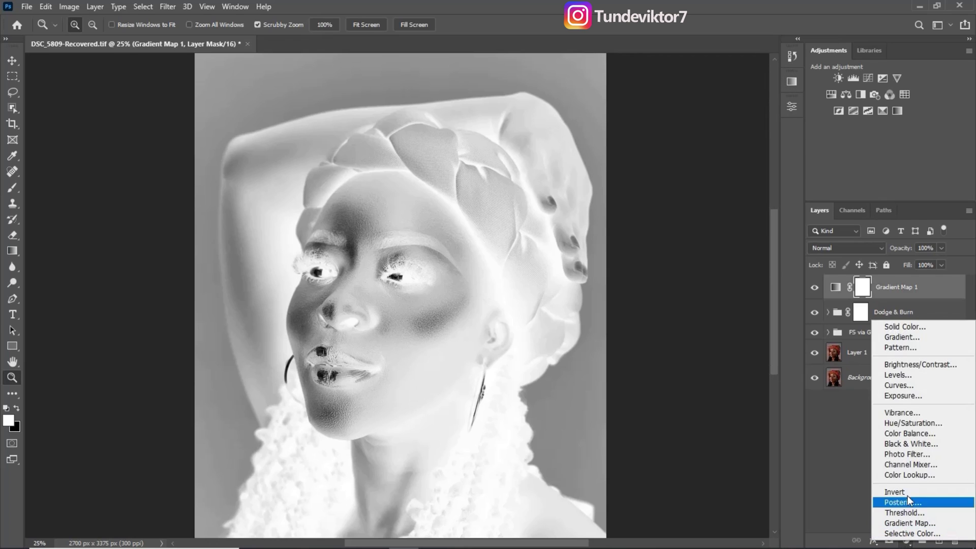
left_click(904, 522)
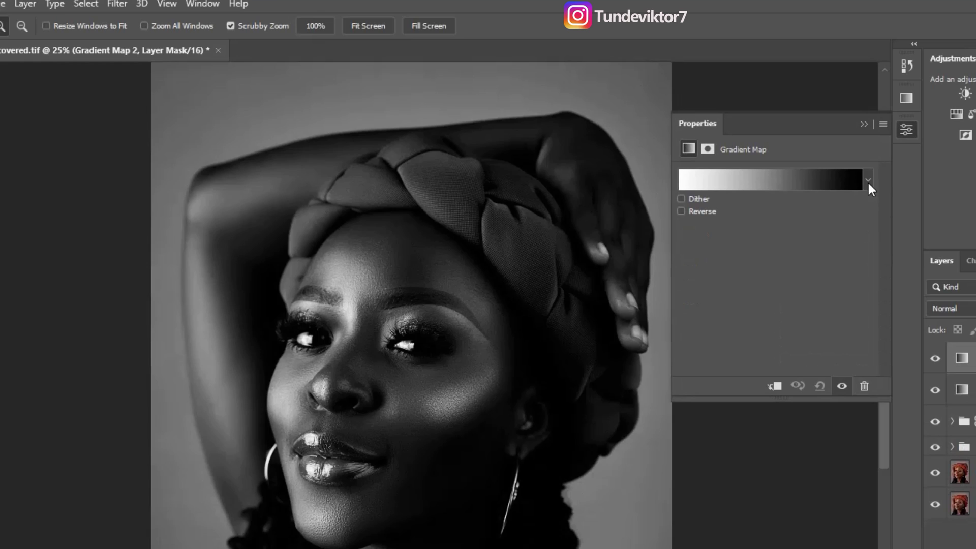
left_click(867, 180)
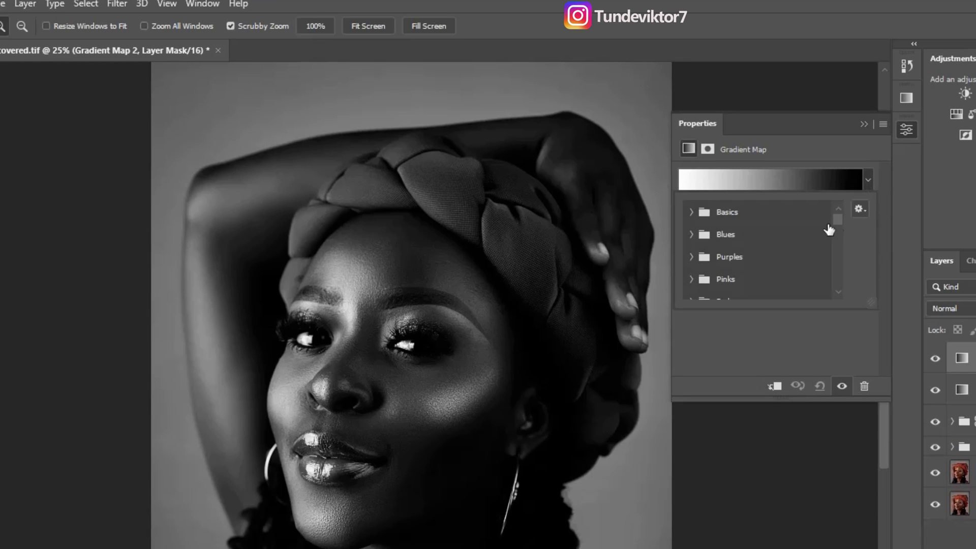
left_click_drag(837, 218, 834, 279)
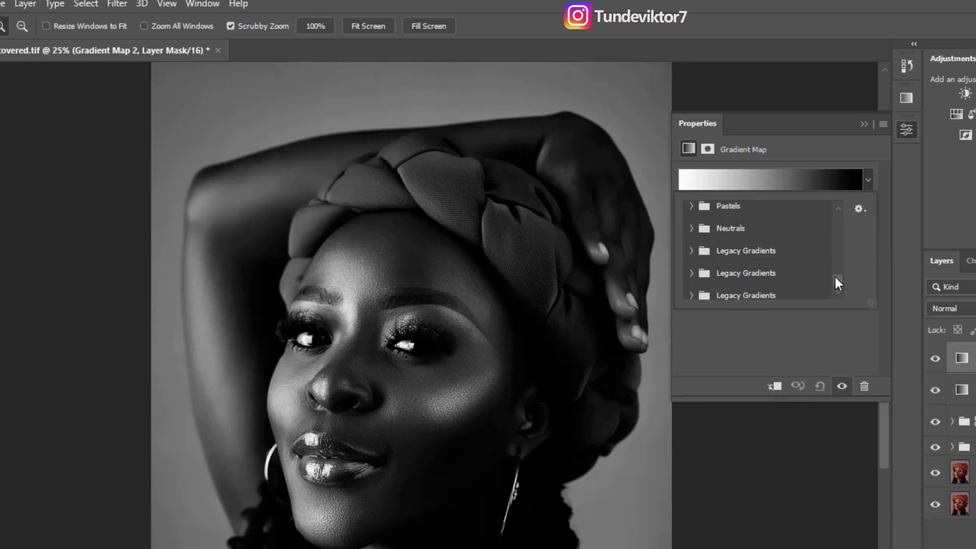
left_click(692, 251)
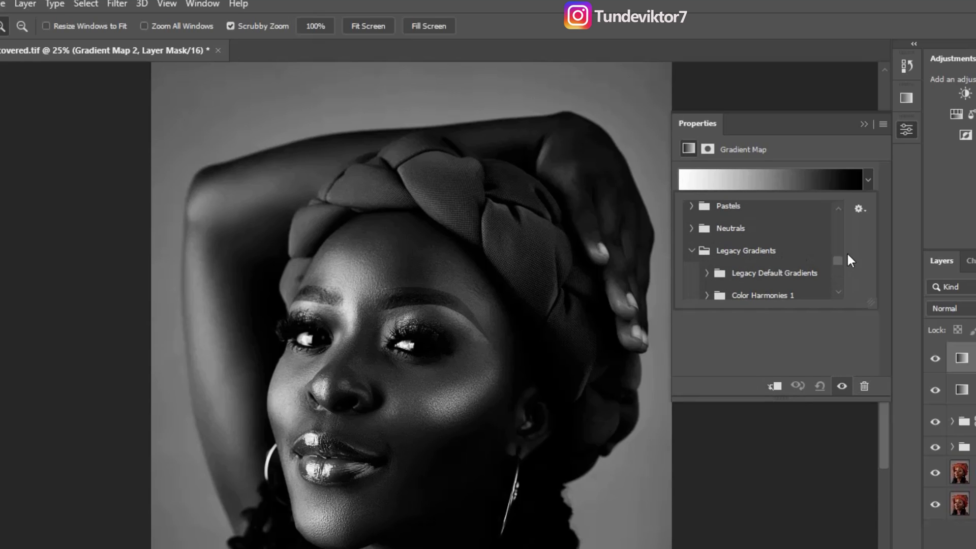
left_click_drag(834, 261, 834, 273)
left_click(708, 291)
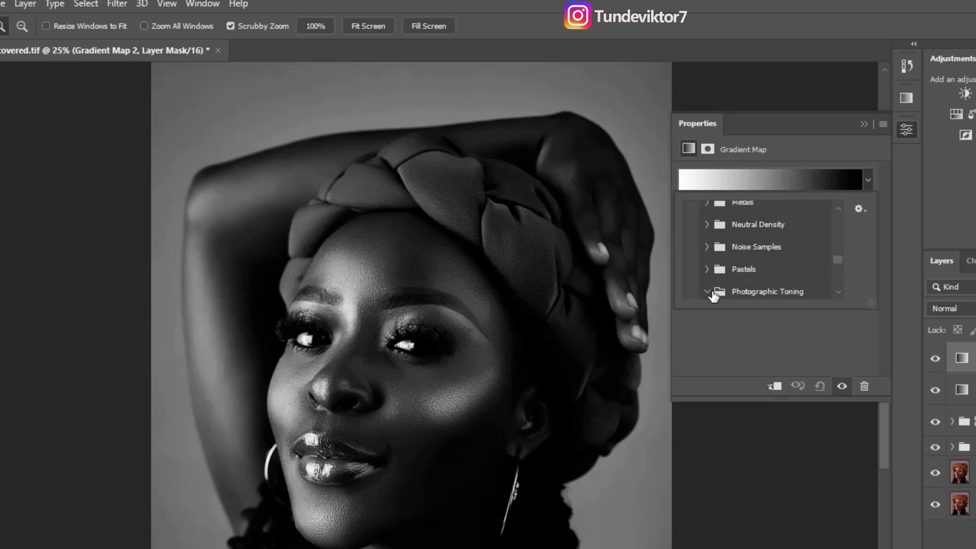
left_click(837, 293)
left_click(837, 293)
left_click(837, 293)
left_click(836, 293)
left_click(672, 278)
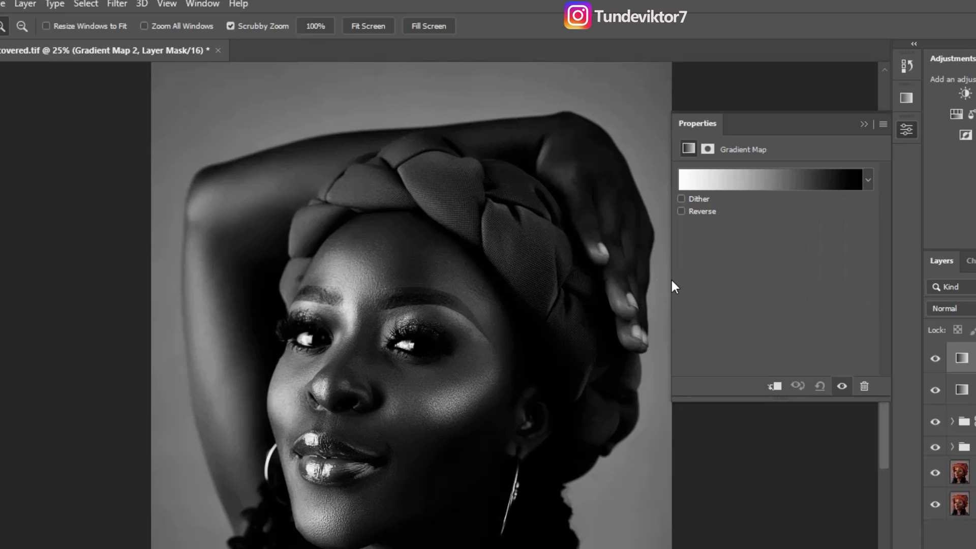
Step: Try several Photographic Toning presets and settle on an orange-brown sepia gradient
left_click_drag(671, 278, 557, 258)
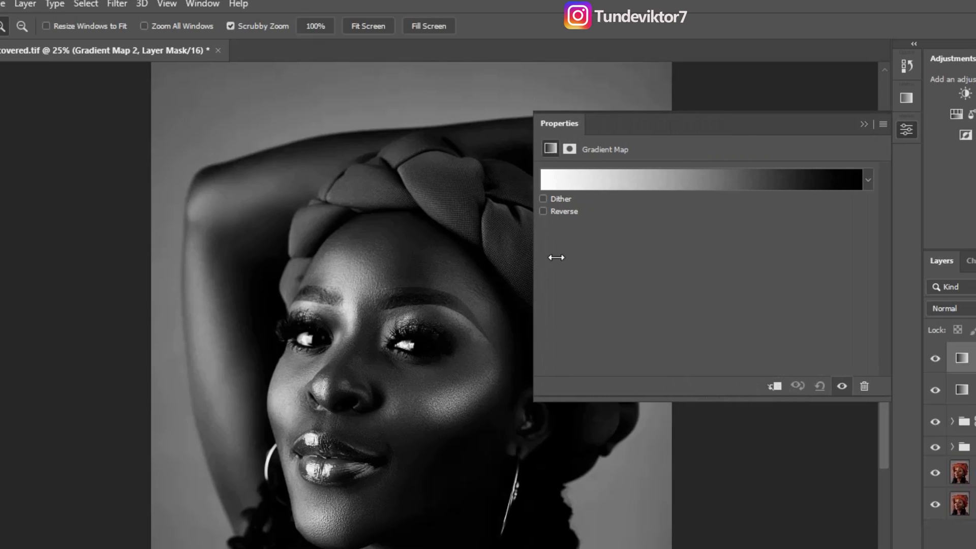
left_click(866, 179)
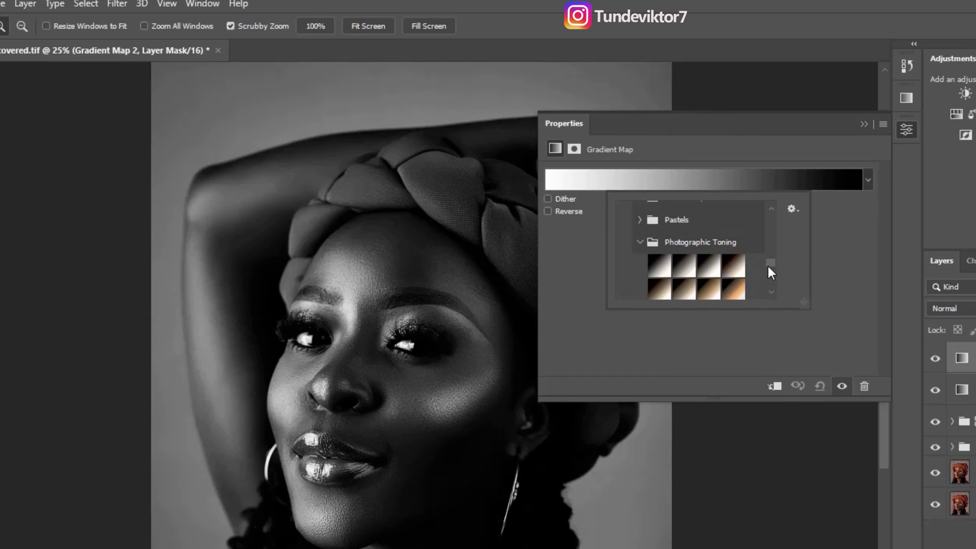
scroll(770, 273, "down", 10)
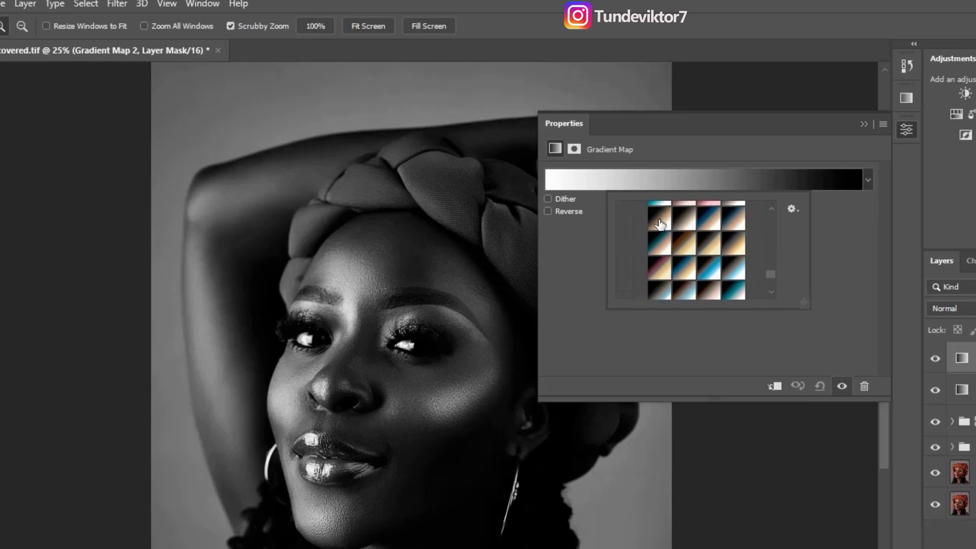
left_click(659, 222)
left_click(684, 244)
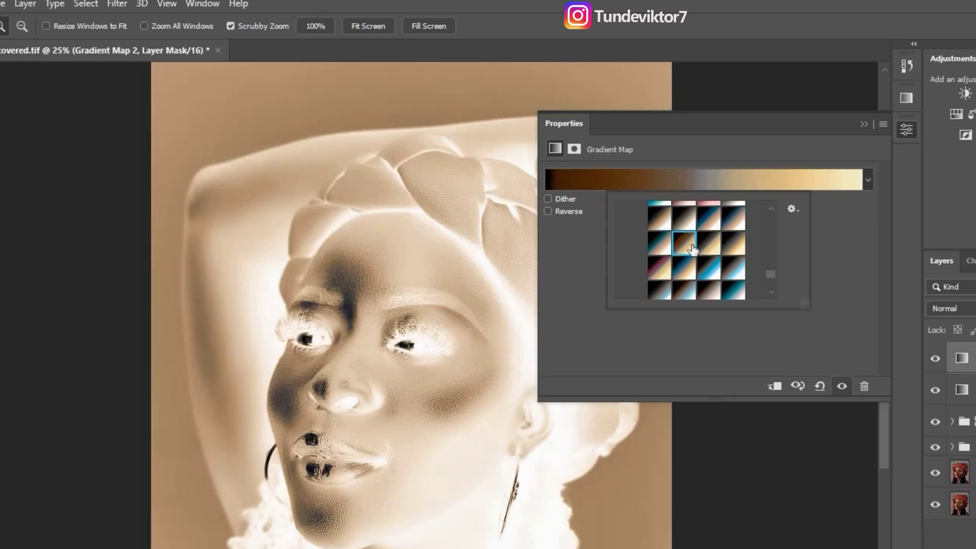
left_click(710, 245)
scroll(721, 255, "up", 2)
left_click(659, 278)
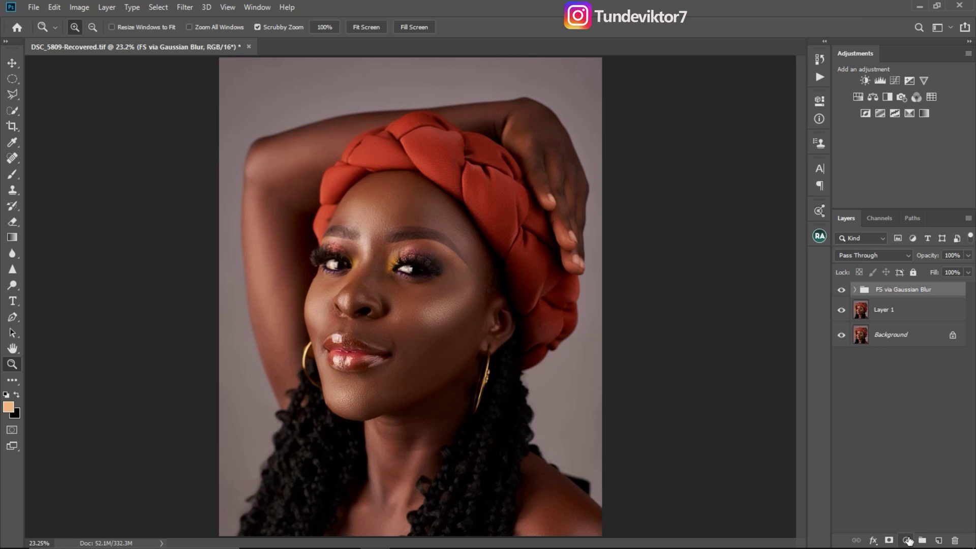
Step: Add a Gradient Map layer and append the Photographic Toning set to its existing gradient presets
left_click(907, 540)
left_click(910, 519)
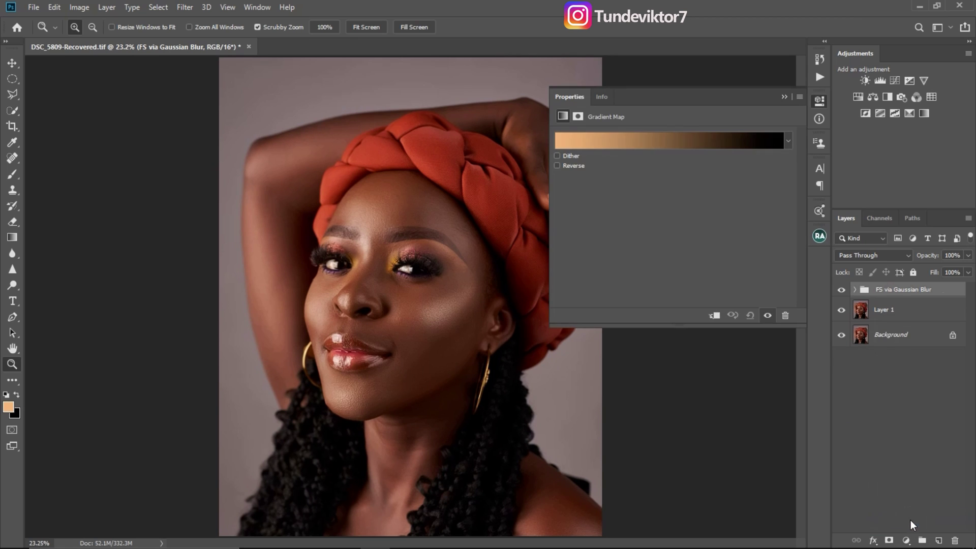
left_click(789, 142)
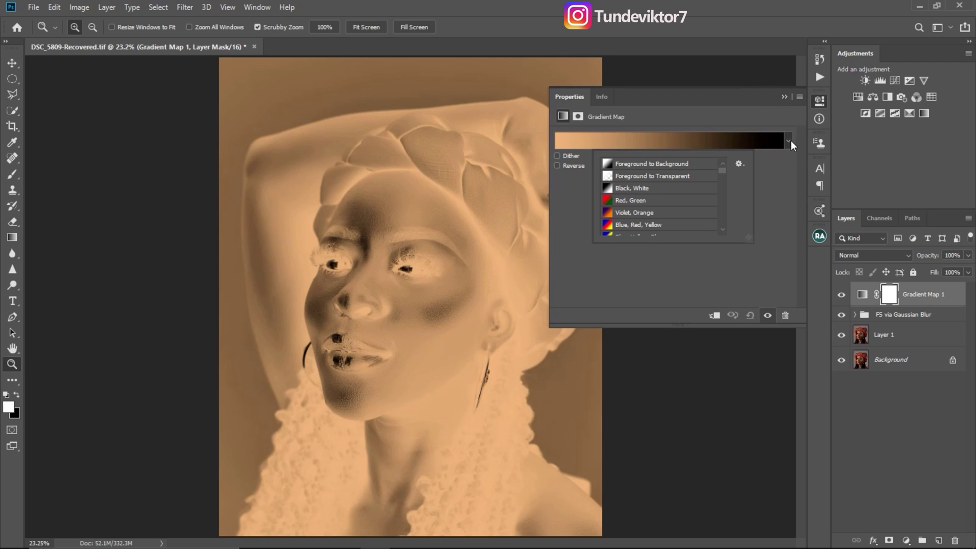
left_click(739, 165)
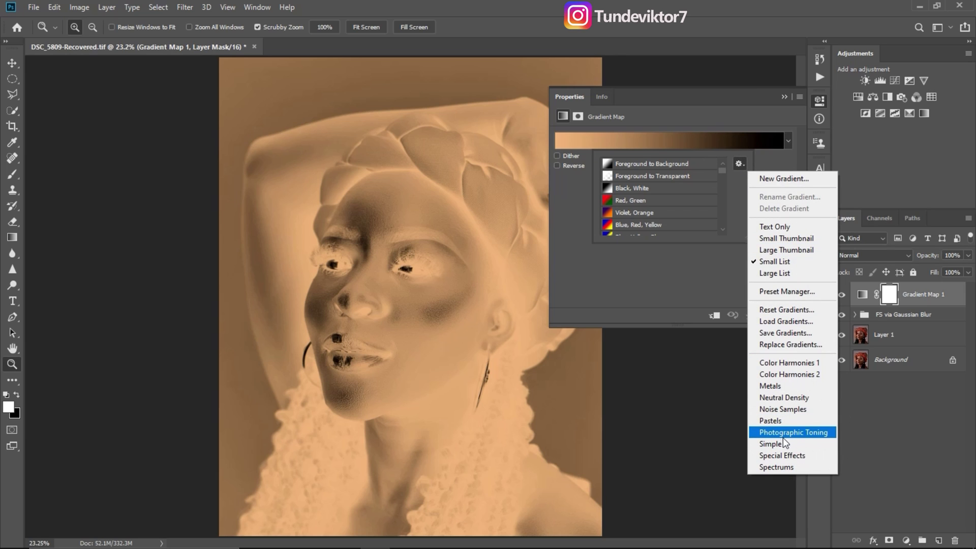
left_click(797, 433)
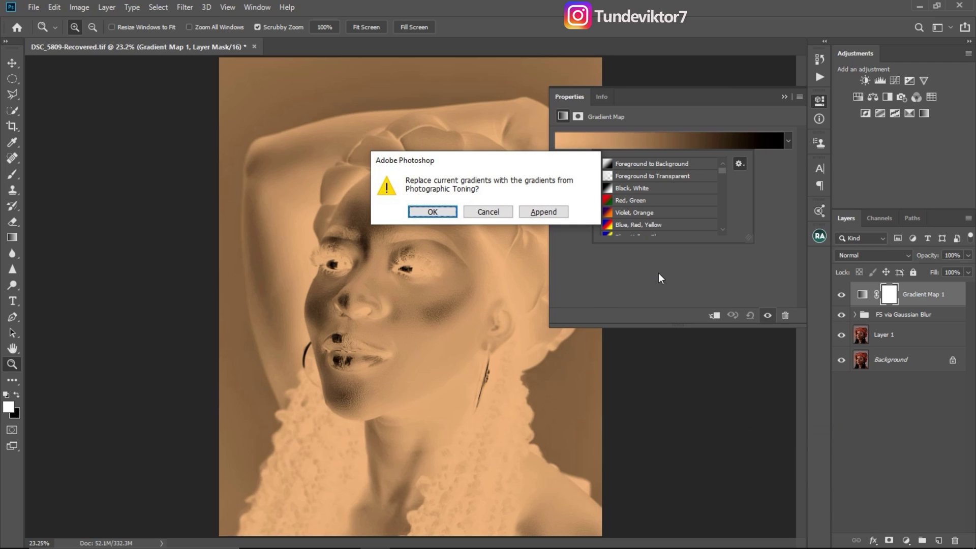
left_click(542, 212)
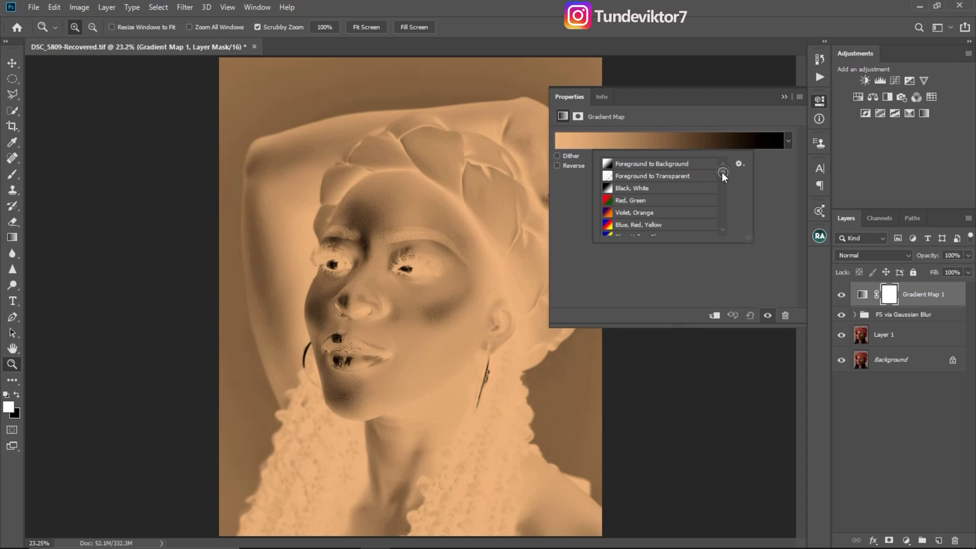
mouse_move(721, 174)
left_mouse_down()
mouse_move(722, 189)
mouse_move(720, 181)
left_mouse_up()
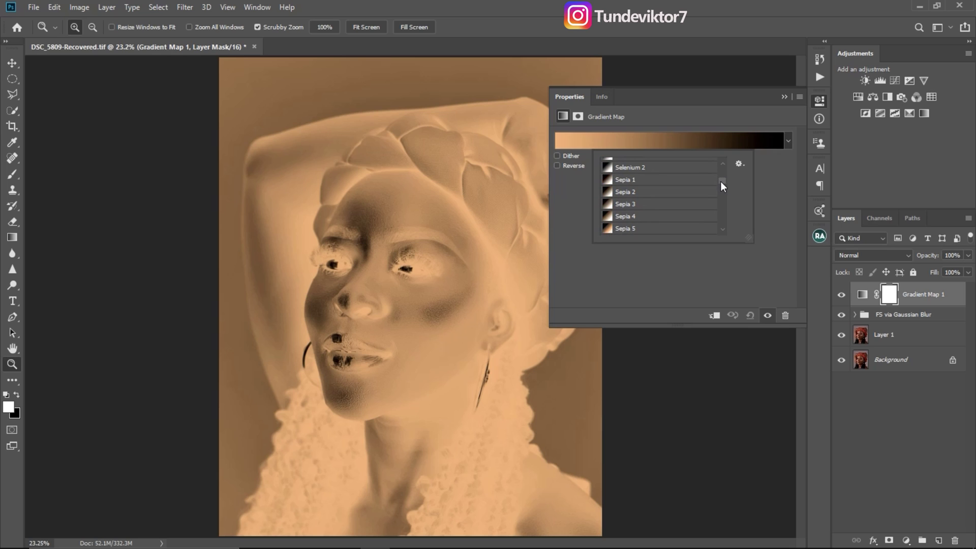
Step: Try the Sepia 1, Sepia 2, Sepia 3, Sepia 5 and Sepia Antique gradients on Gradient Map 1
left_click(648, 182)
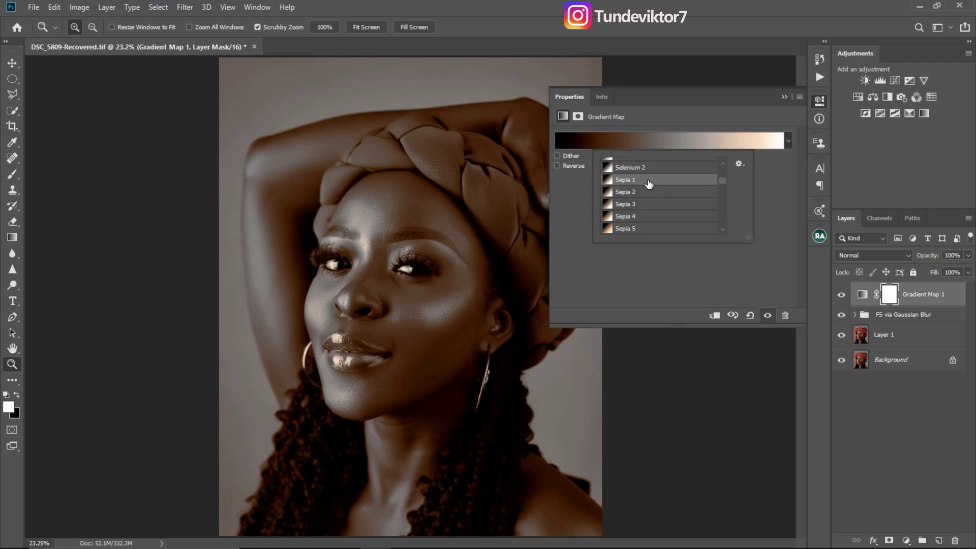
left_click(720, 230)
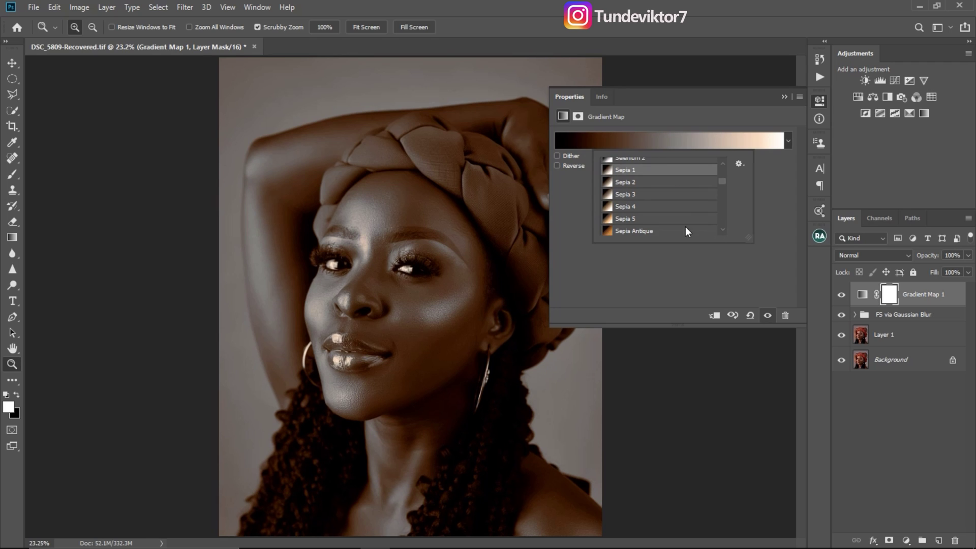
left_click(722, 230)
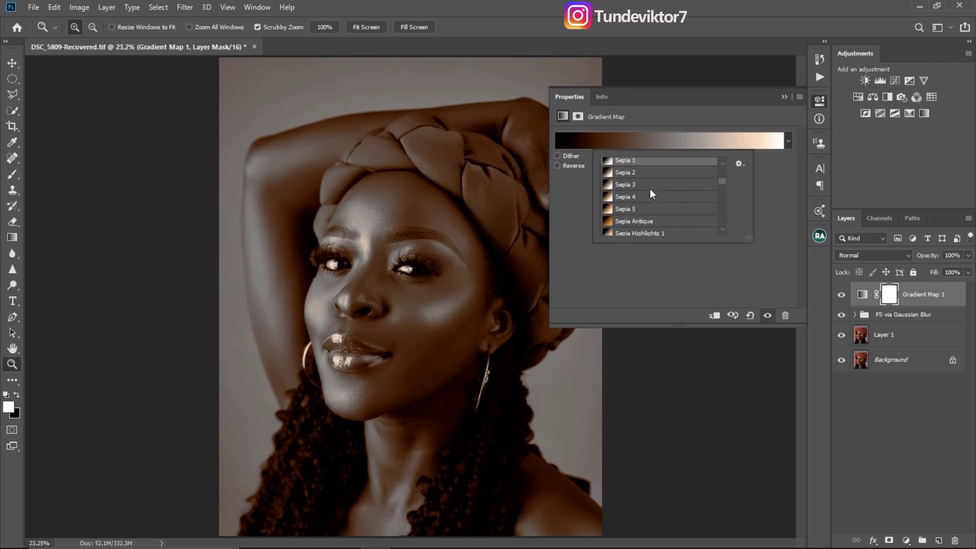
left_click(625, 173)
left_click(630, 184)
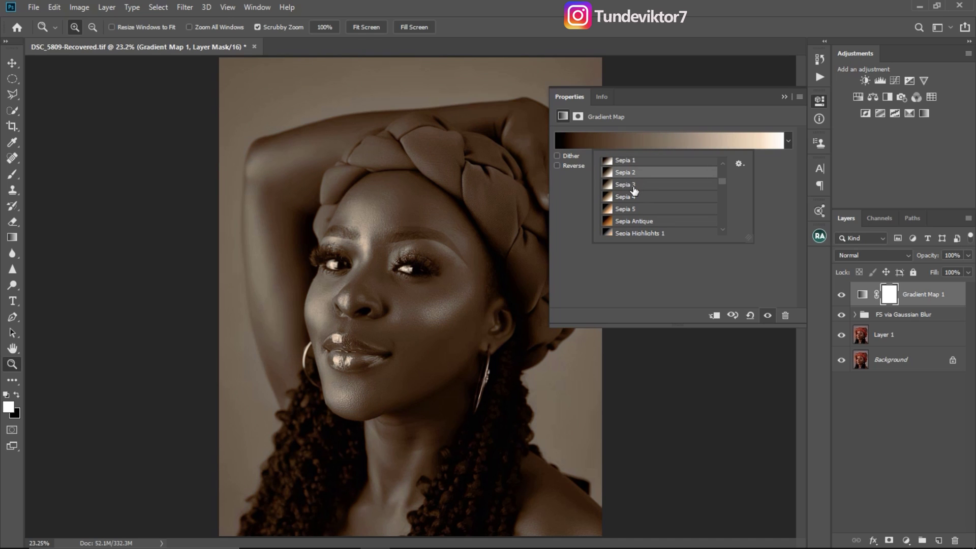
left_click(625, 209)
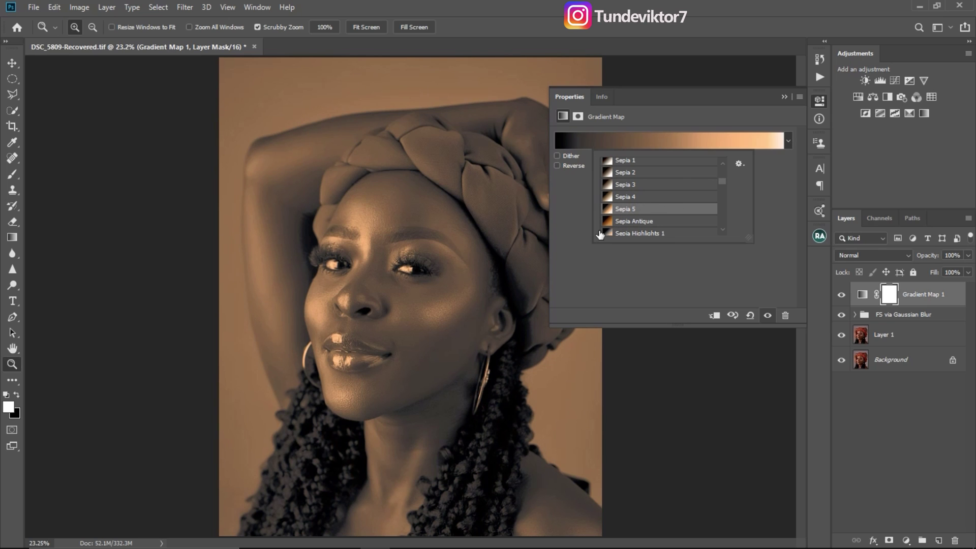
left_click(629, 221)
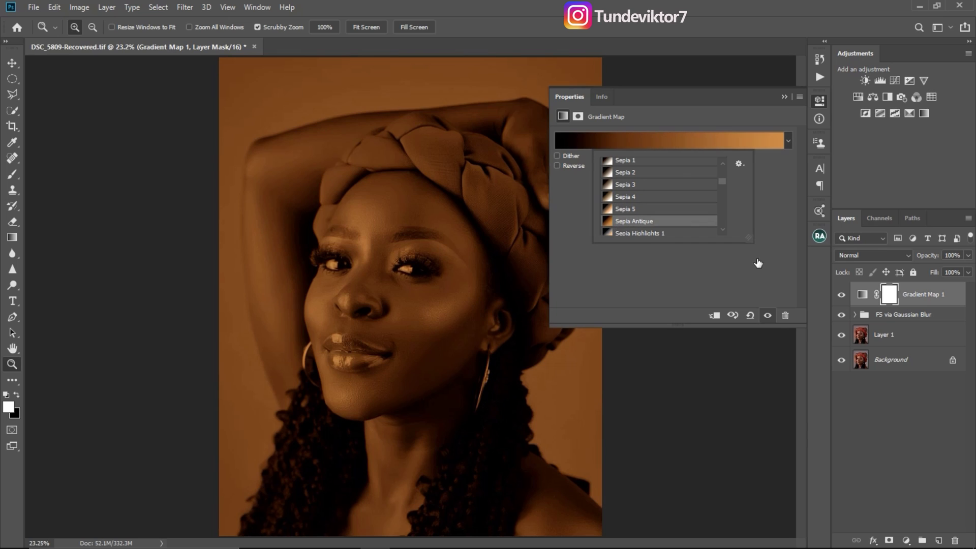
left_click(723, 230)
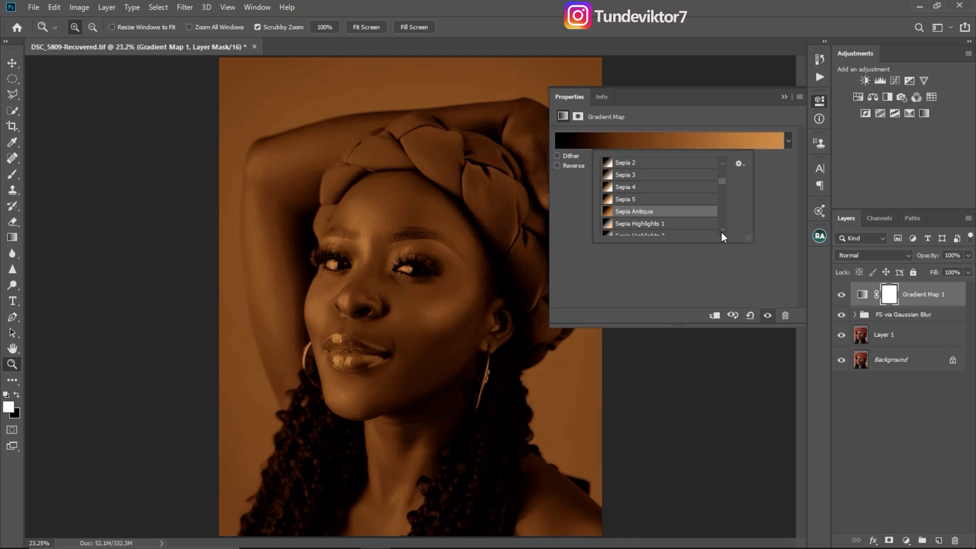
left_click(723, 230)
left_click(723, 230)
left_click(723, 231)
left_click(723, 231)
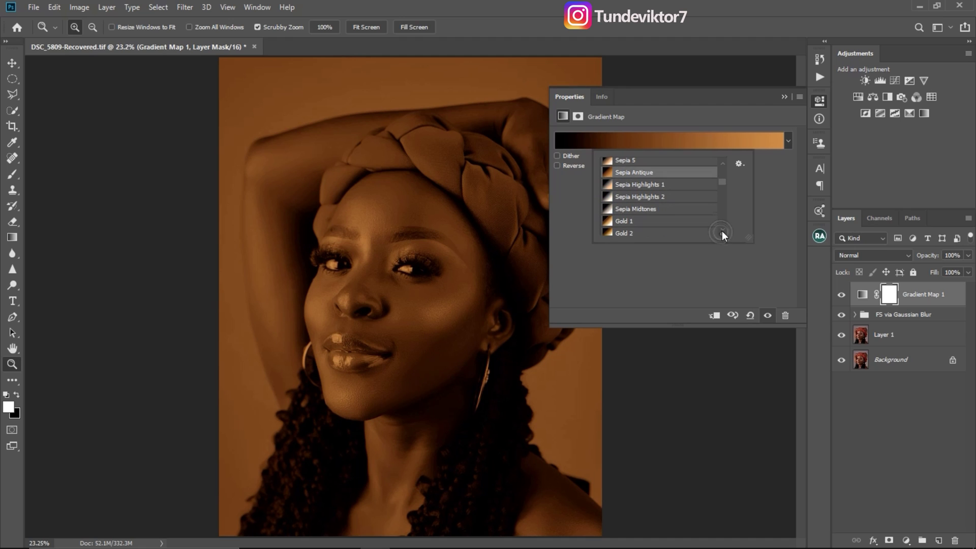
Step: Compare Gold 1 and Gold 2, keep Gold 1, and close the gradient properties
left_click(636, 222)
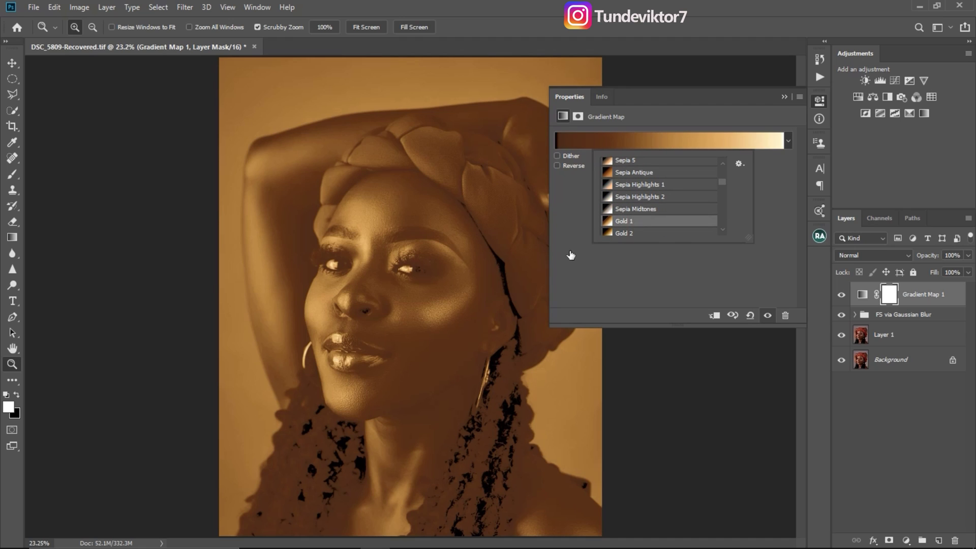
left_click(622, 234)
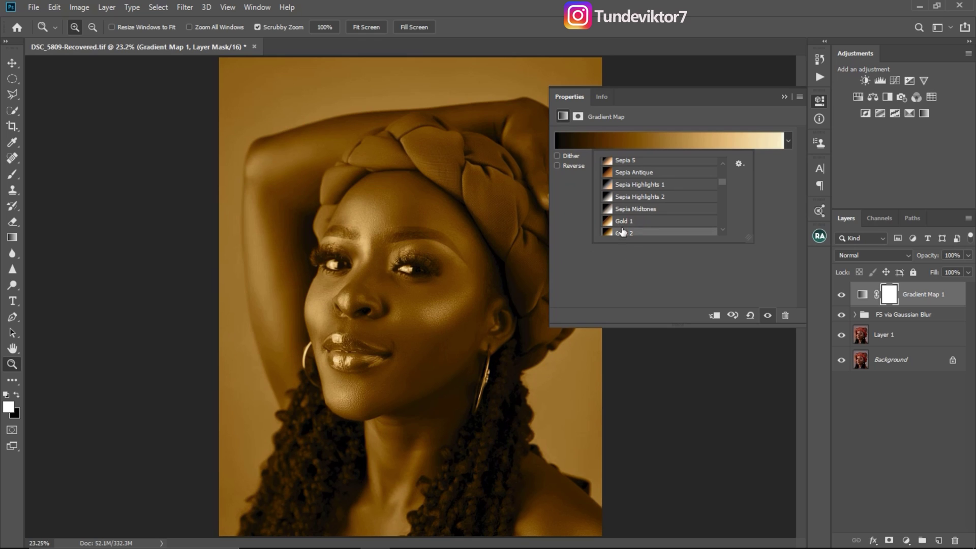
left_click(622, 223)
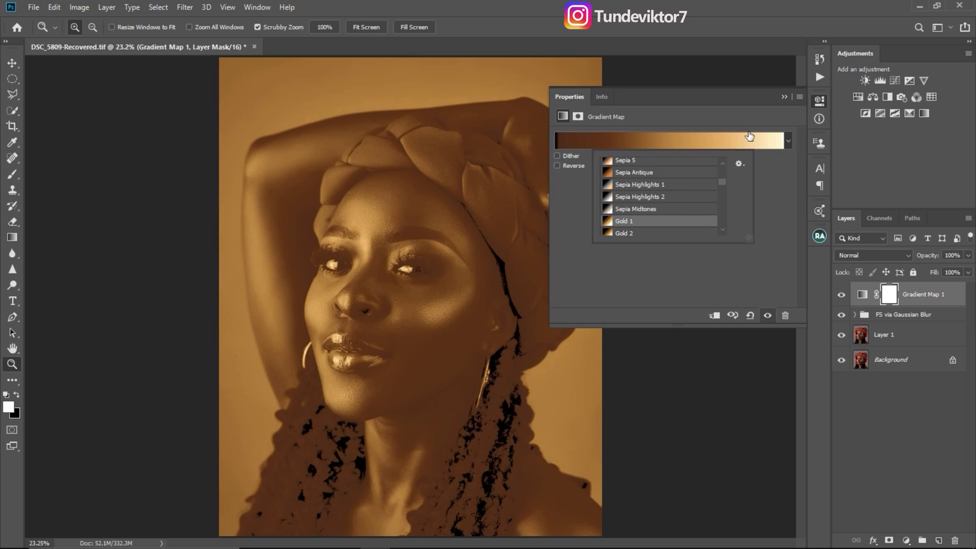
left_click(750, 136)
double_click(716, 104)
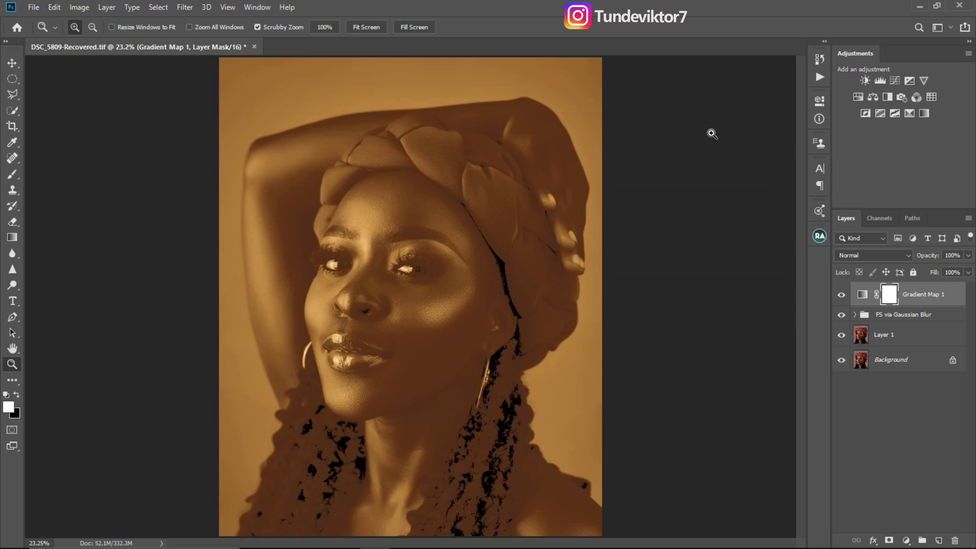
mouse_move(472, 287)
left_mouse_down()
mouse_move(507, 281)
mouse_move(478, 282)
left_mouse_up()
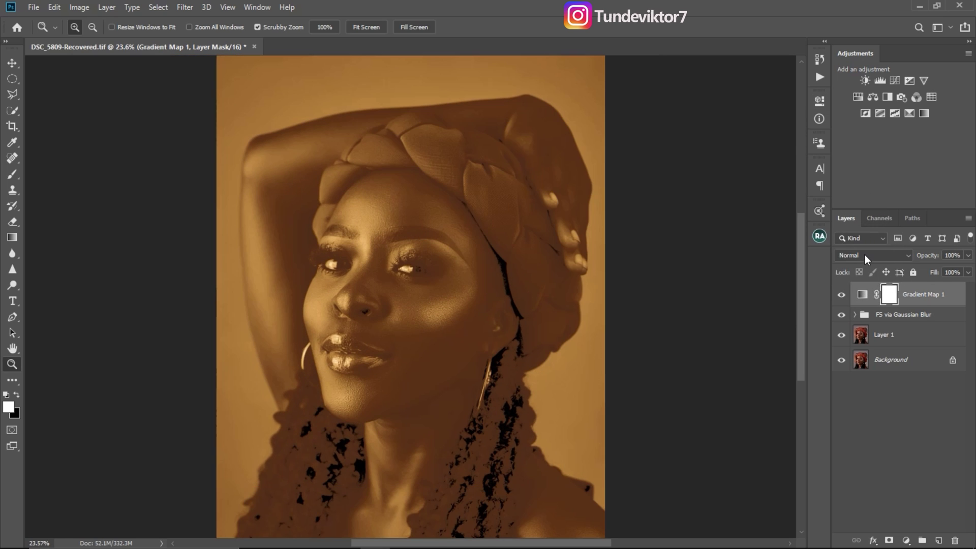
Step: Change Gradient Map 1's blend mode from Normal to Soft Light
left_click(864, 256)
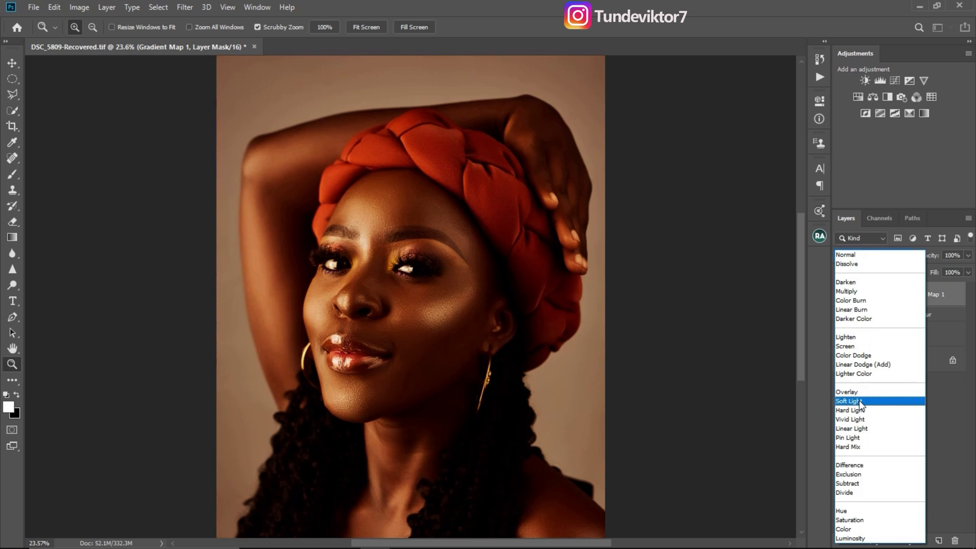
left_click(859, 401)
left_click_drag(409, 282, 474, 211)
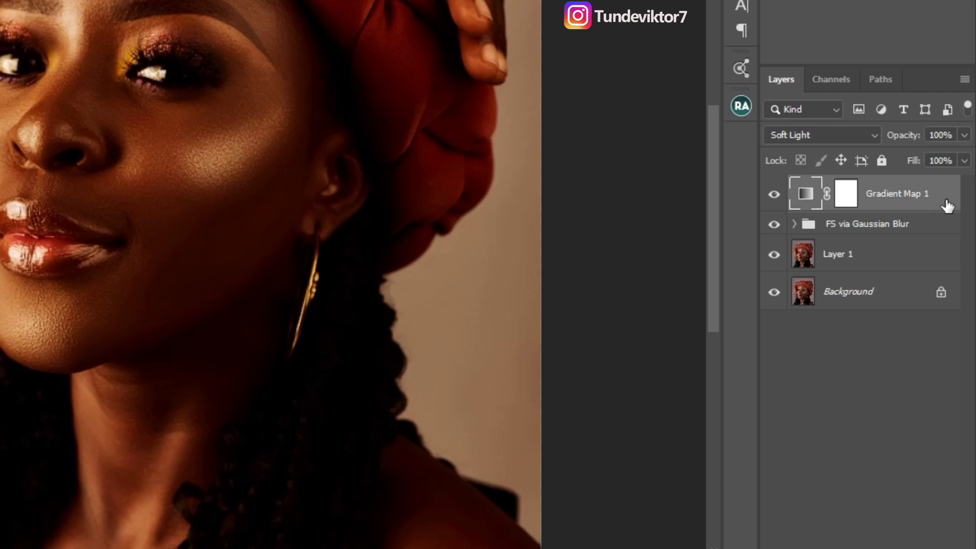
left_click(948, 205, "ctrl")
double_click(948, 202)
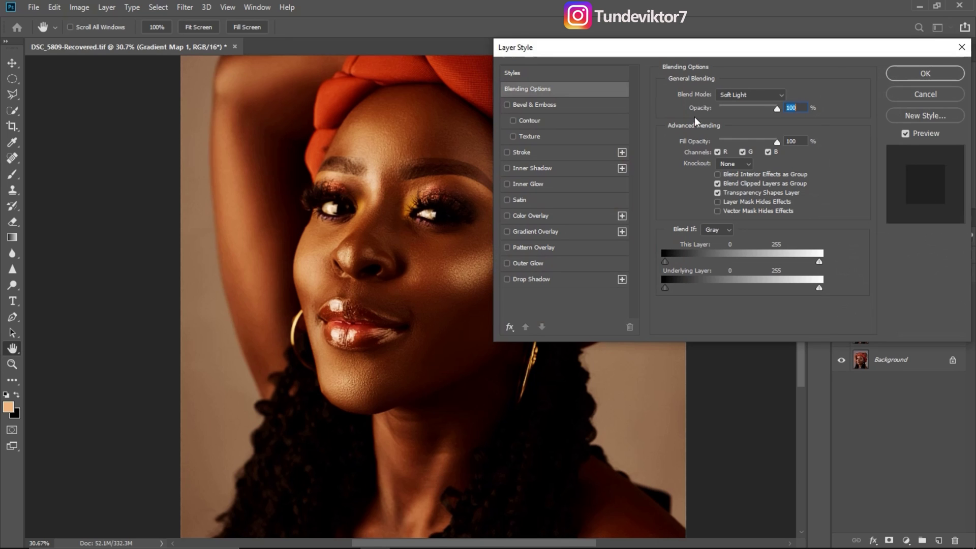
Step: Split Gradient Map 1's Underlying Layer Blend If sliders to 52/237 and apply
left_click_drag(523, 54, 502, 42)
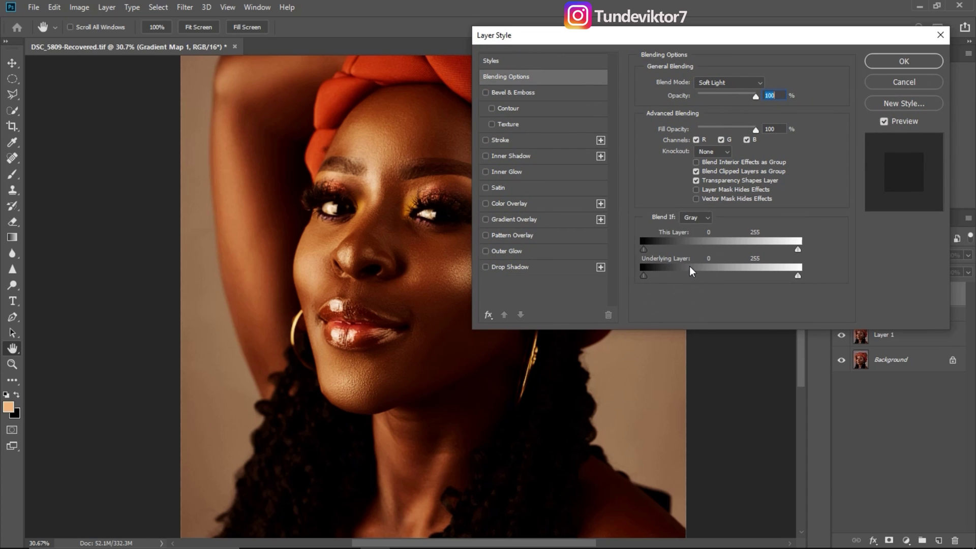
left_click_drag(656, 280, 678, 280)
key("alt")
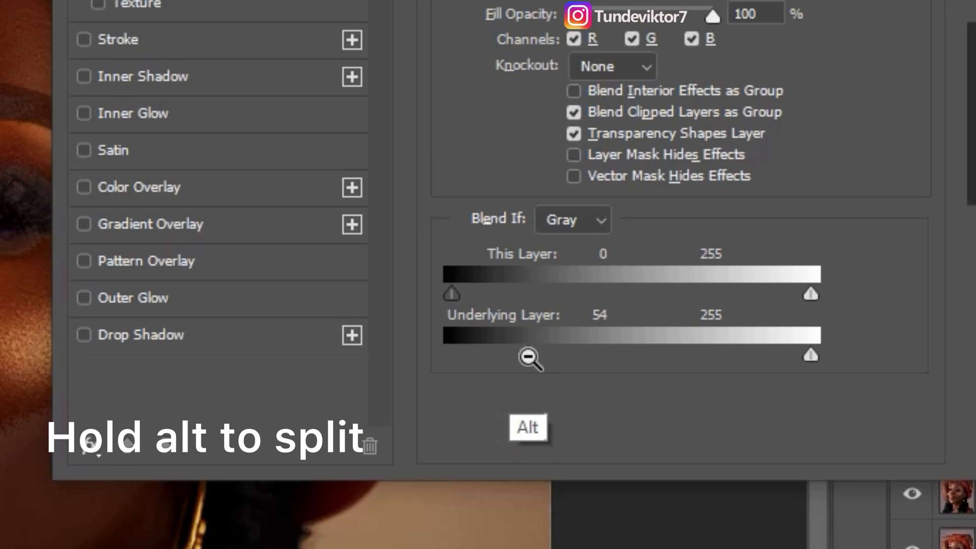
left_click_drag(528, 355, 526, 356)
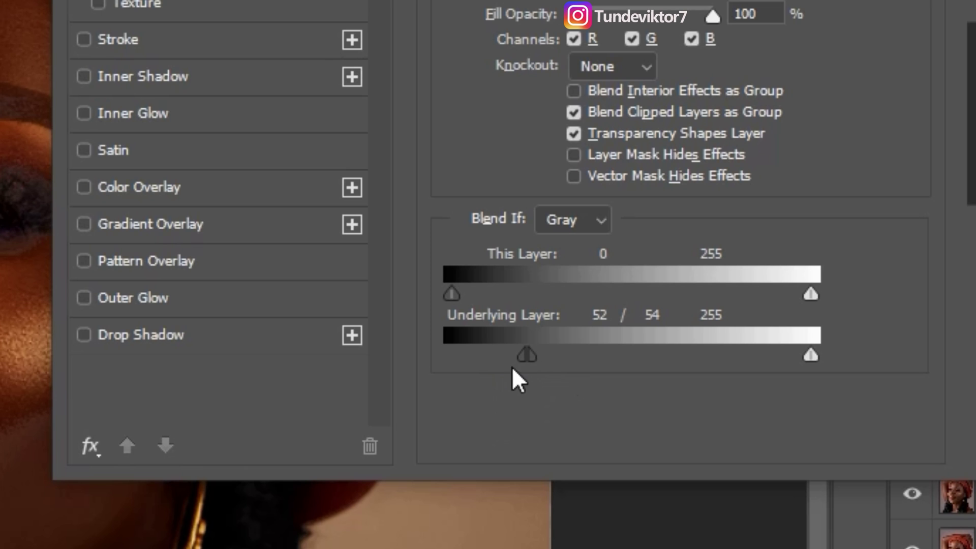
left_click_drag(528, 355, 540, 365)
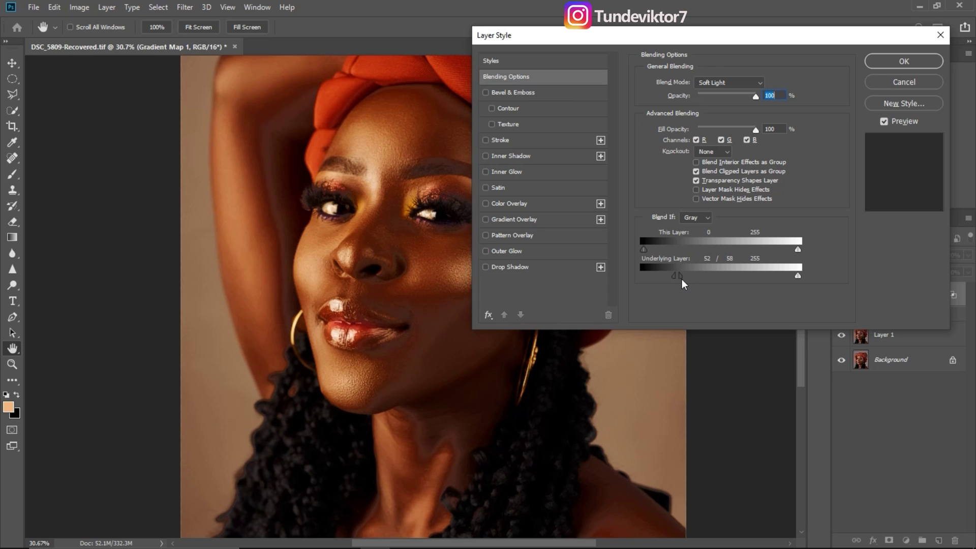
left_click_drag(681, 278, 792, 287)
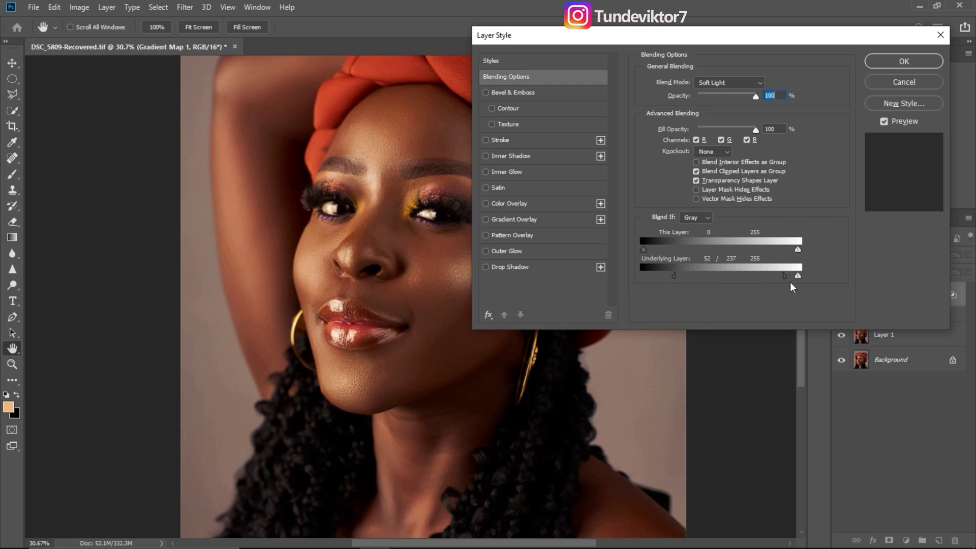
left_click(908, 67)
Step: Compare the portrait with Gradient Map 1 hidden and shown, then add a Gradient Map 2 layer
key("z")
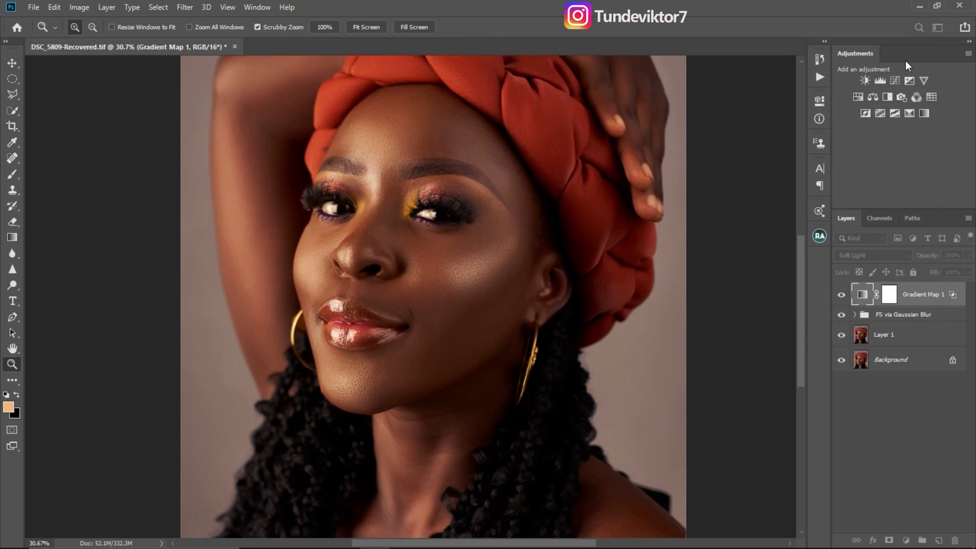
left_click_drag(424, 270, 400, 271)
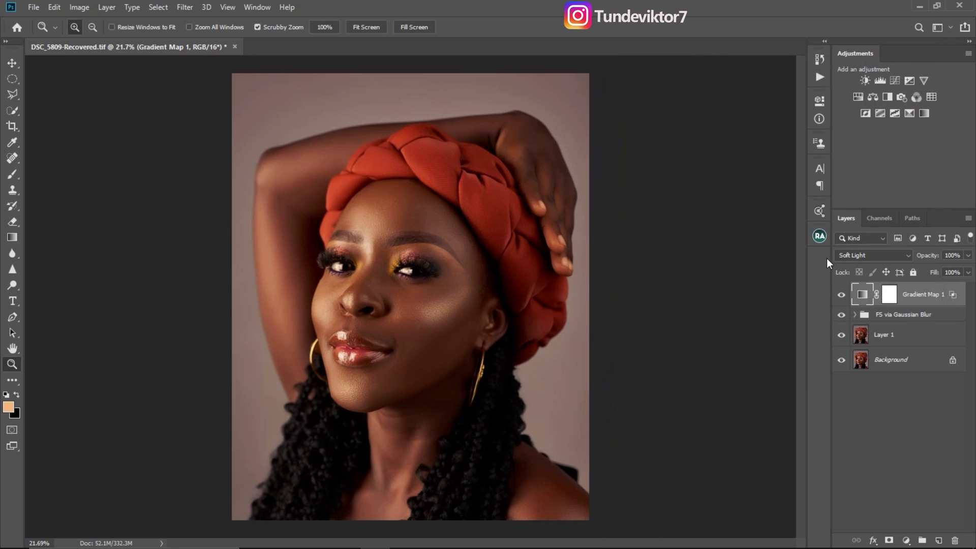
left_click_drag(408, 338, 455, 285)
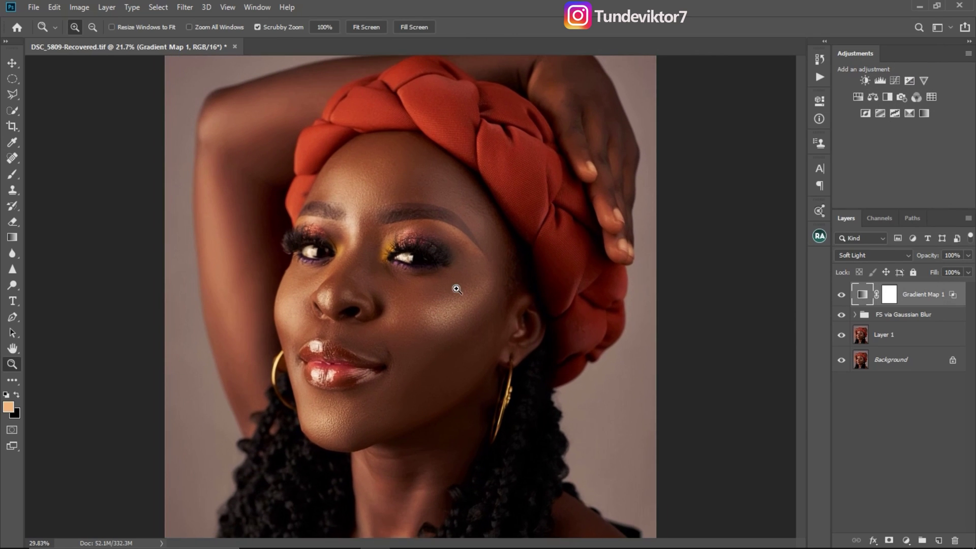
left_click(841, 294)
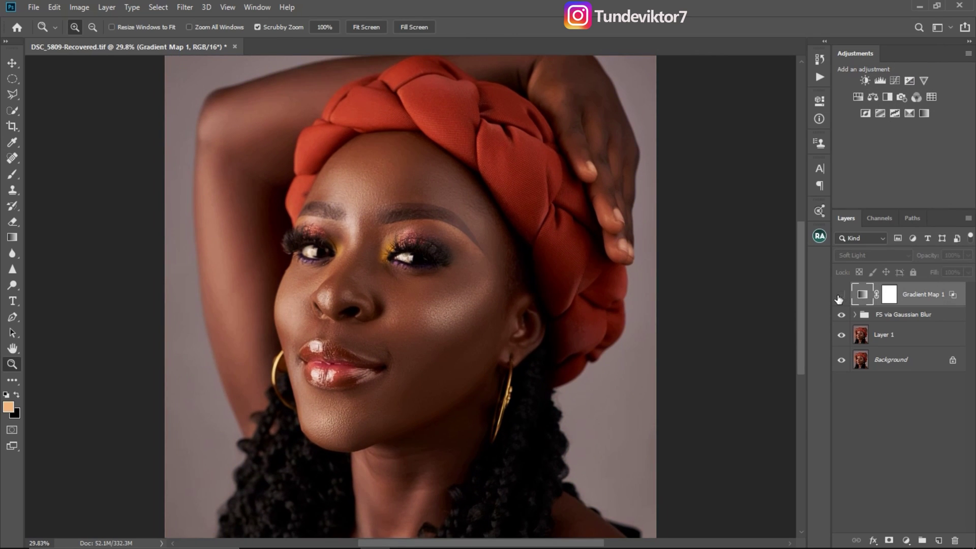
left_click(841, 298)
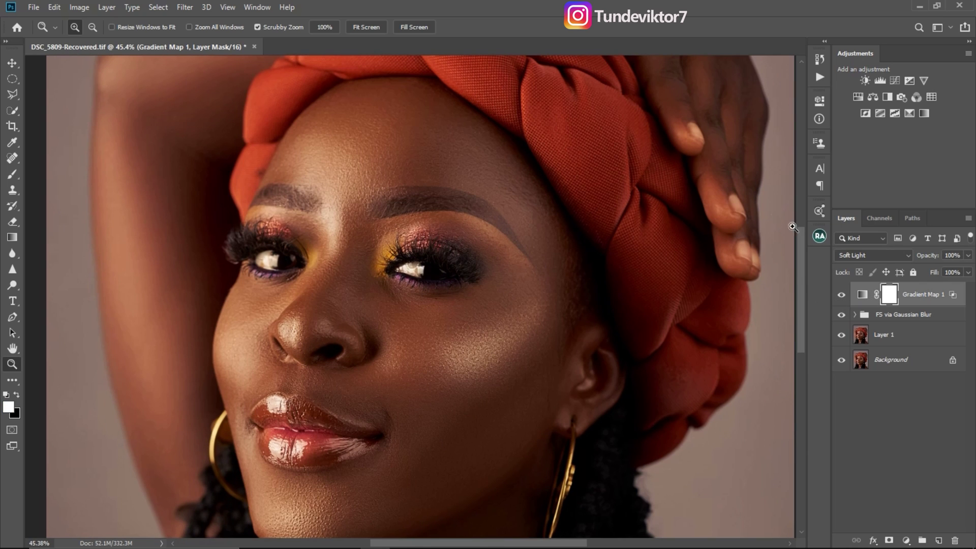
left_click(841, 294)
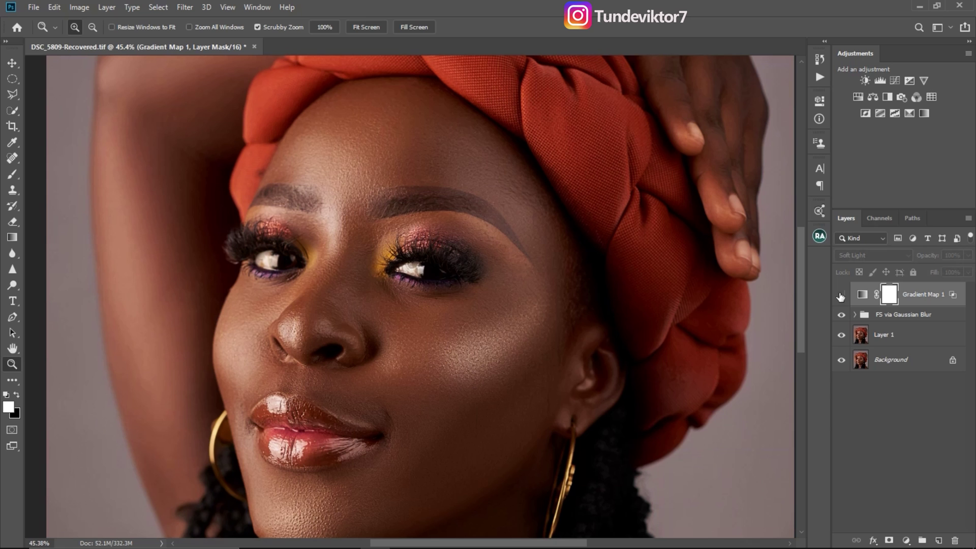
left_click(842, 295)
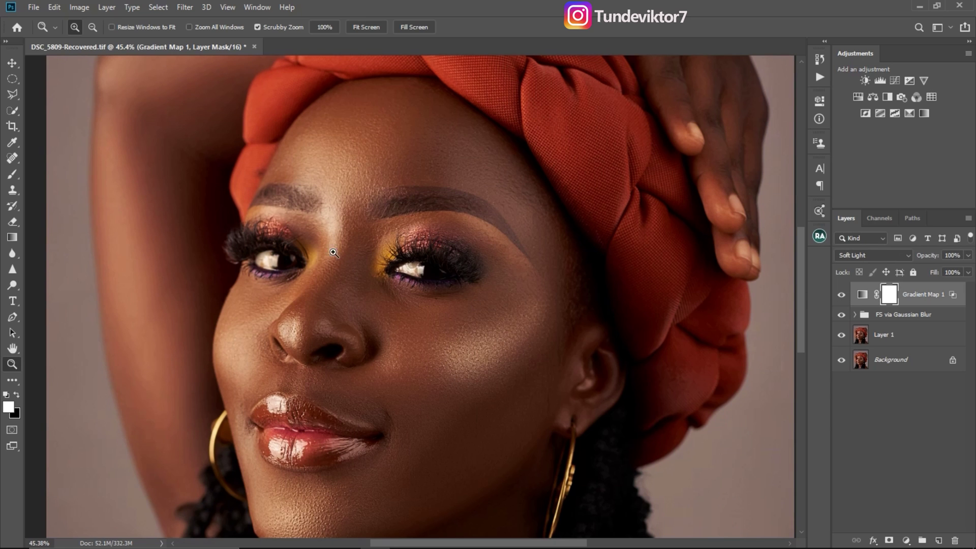
left_click_drag(464, 314, 497, 272)
left_click(923, 114)
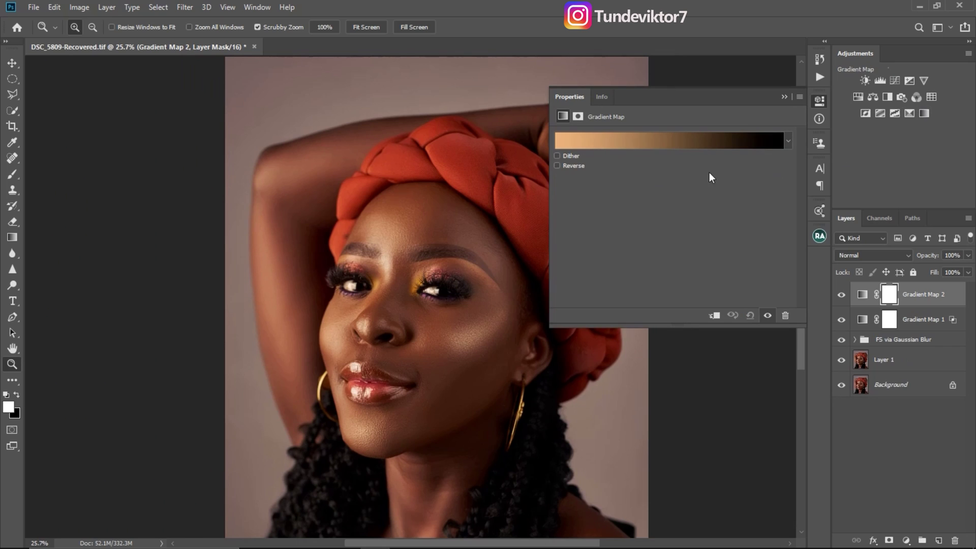
Step: Try Sepia Antique and Sepia Highlights 1 and 2 on Gradient Map 2, then delete that layer
left_click(788, 140)
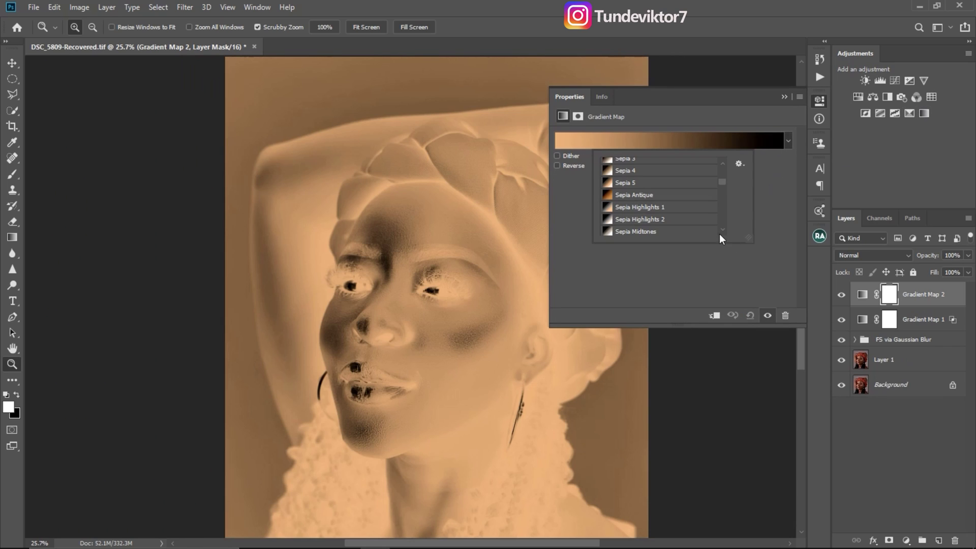
left_click(649, 196)
left_click(648, 207)
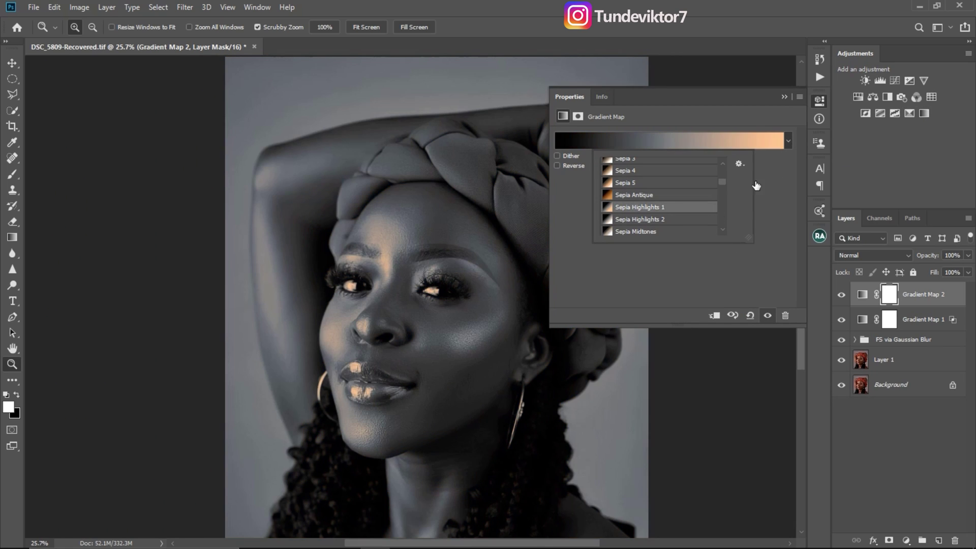
left_click(681, 219)
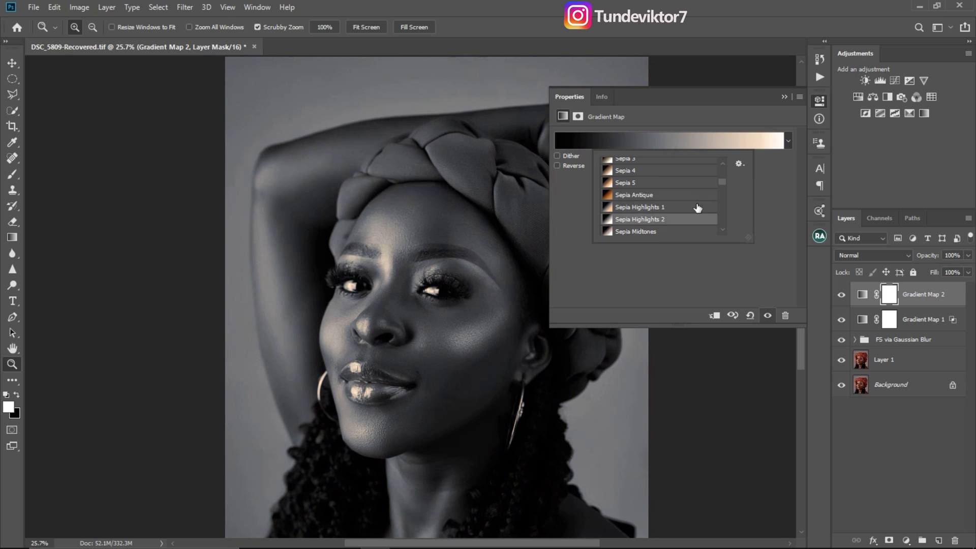
left_click(654, 196)
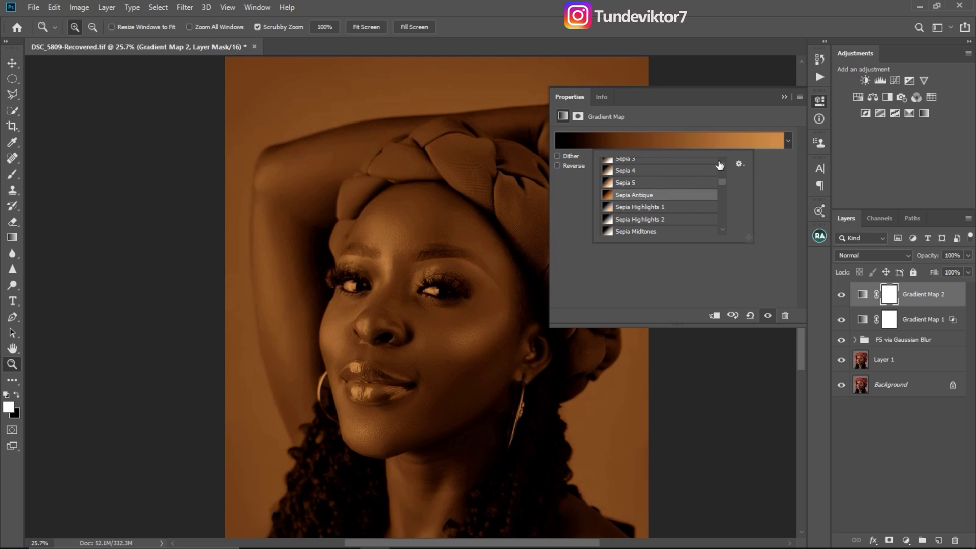
left_click(916, 294)
key("Delete")
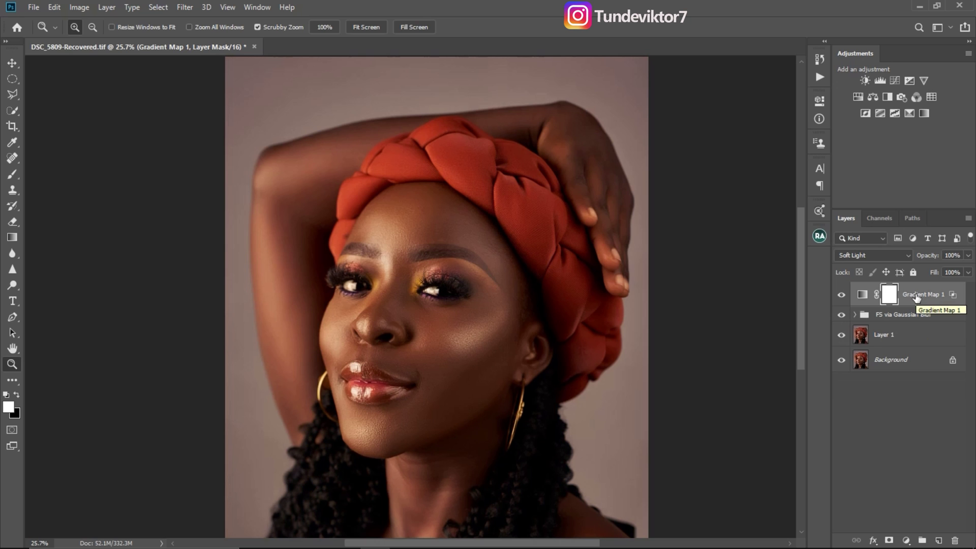
Step: Compare Gradient Map 1 on and off, then add Selective Color with Reds Cyan +9, Black -2
left_click(842, 299)
left_click(842, 299)
left_click_drag(462, 291, 400, 201)
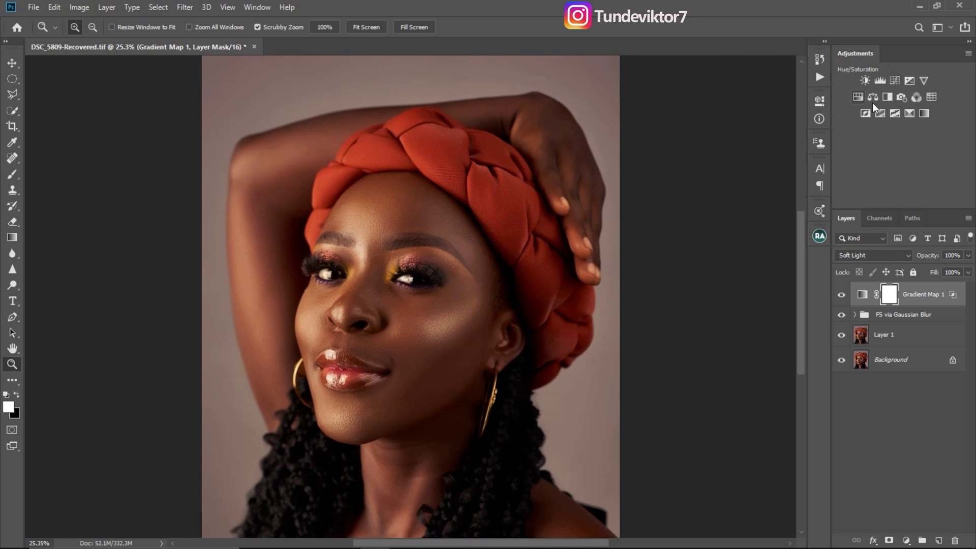
left_click(909, 113)
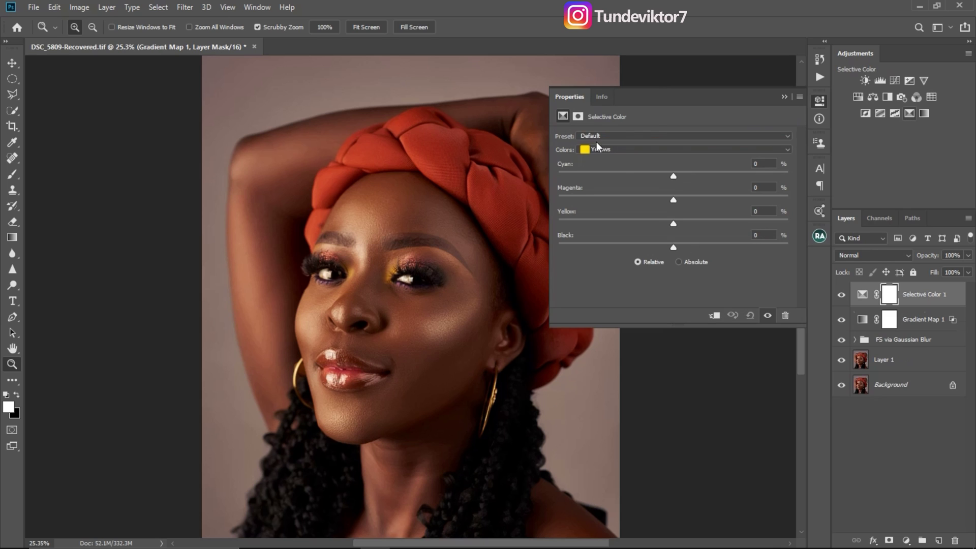
left_click(653, 150)
left_click(627, 160)
left_click_drag(673, 175, 683, 176)
left_click_drag(672, 248, 669, 249)
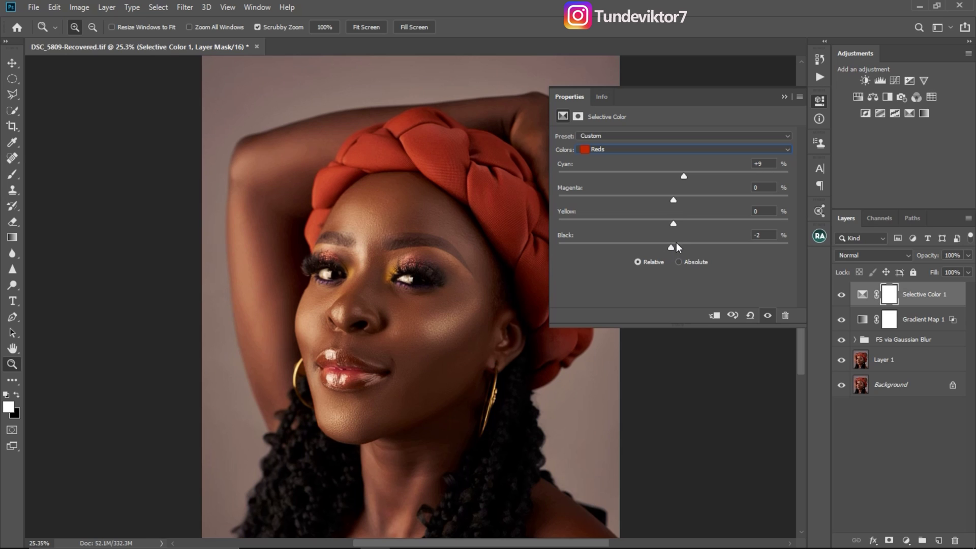
Step: Set the Selective Color Yellows to Cyan +6, Yellow -5 and Black +18
left_click(632, 153)
left_click(618, 172)
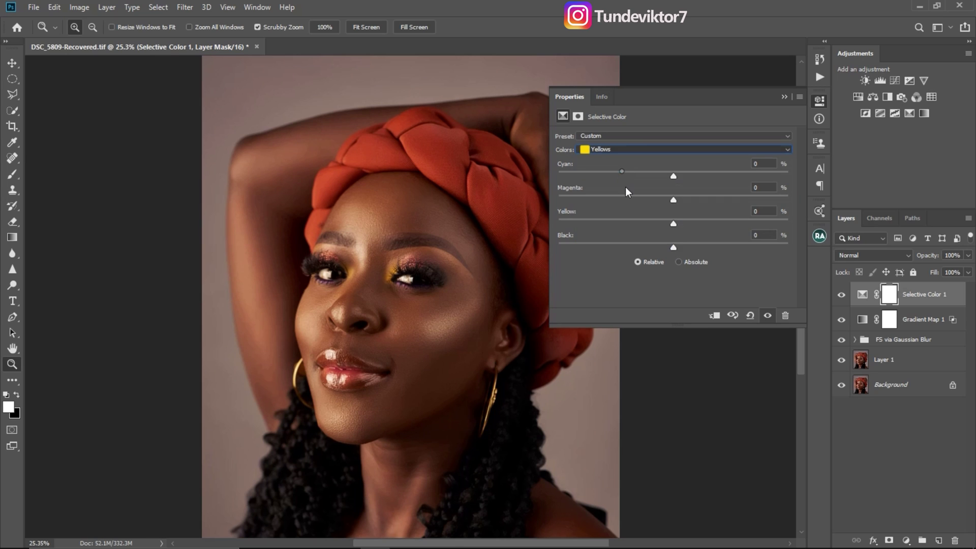
left_click_drag(674, 249, 693, 249)
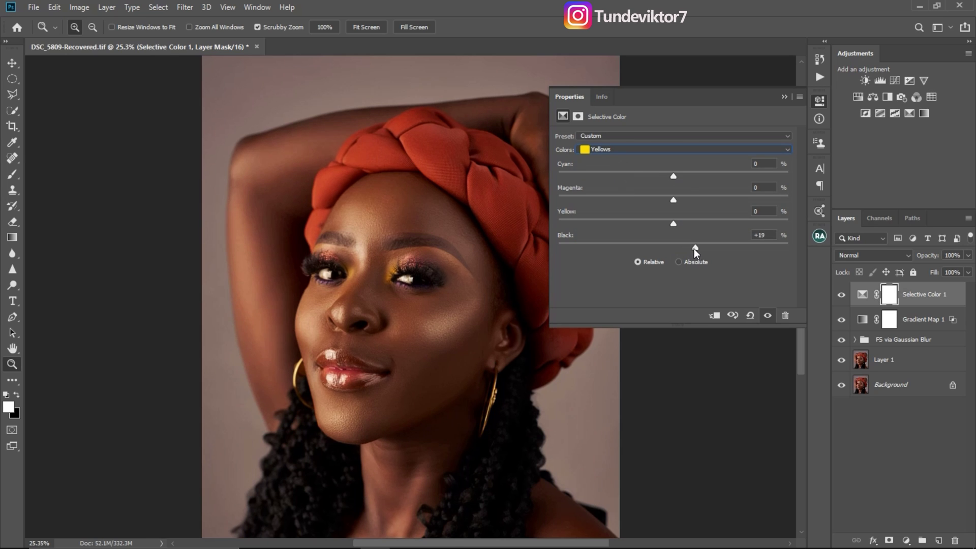
mouse_move(672, 176)
left_mouse_down()
mouse_move(699, 180)
mouse_move(680, 177)
left_mouse_up()
left_click_drag(673, 223, 669, 225)
left_click(783, 97)
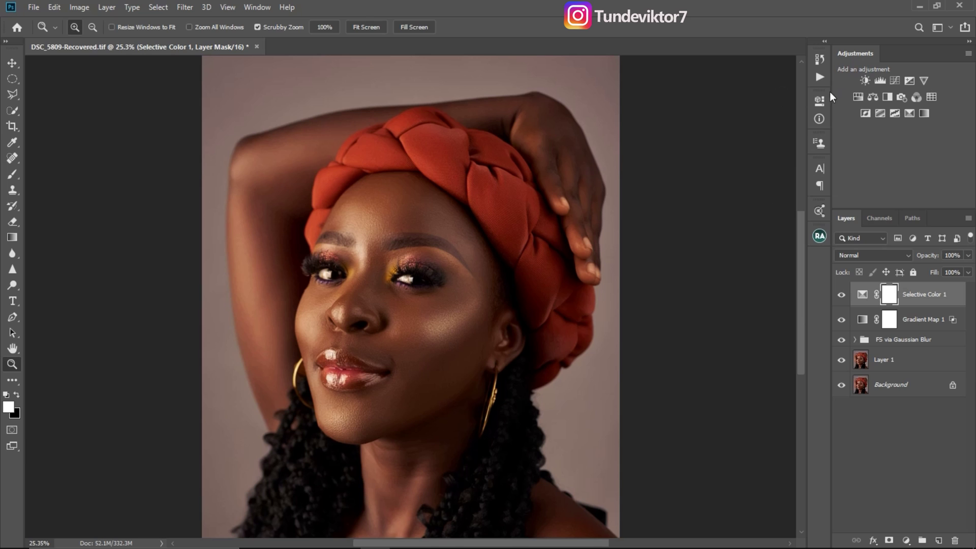
Step: Add a Hue/Saturation layer with Master Saturation at -14 and view the whole portrait
left_click(858, 97)
left_click_drag(664, 213, 665, 206)
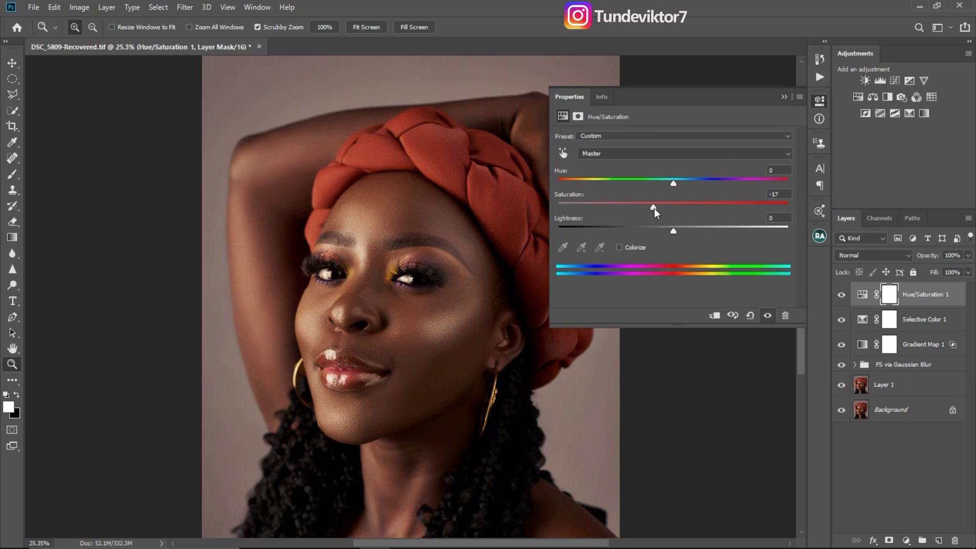
left_click_drag(539, 203, 523, 203)
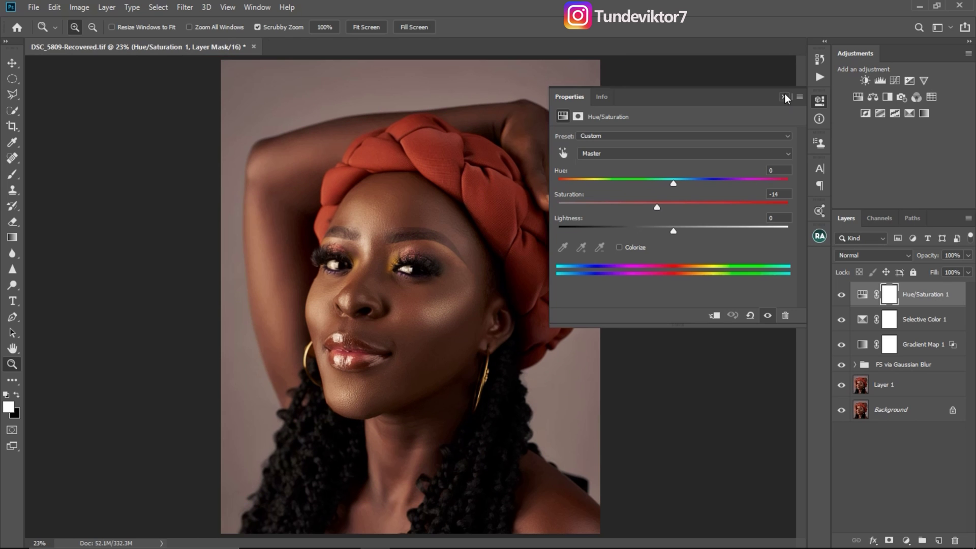
left_click_drag(450, 301, 434, 273)
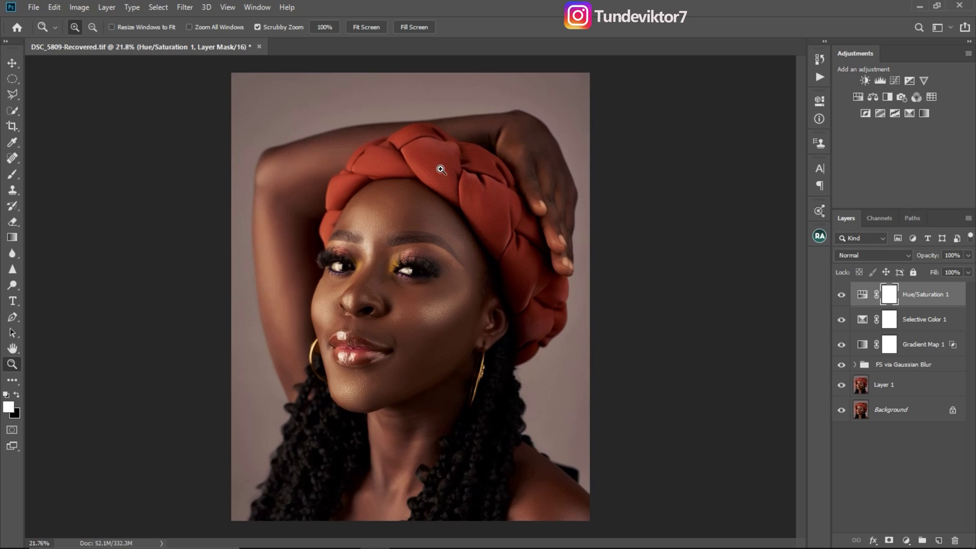
Step: Add Levels with input levels 9/1.00/239 and output white 236, comparing before and after
left_click(878, 80)
left_click_drag(605, 224, 610, 224)
left_click_drag(759, 225, 749, 225)
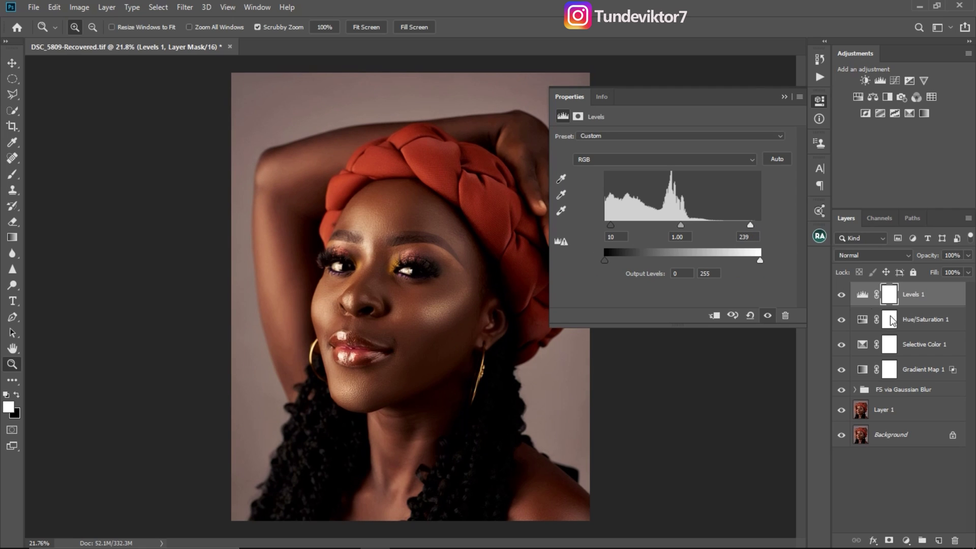
left_click(841, 296)
left_click(840, 295)
key("Down")
left_click_drag(758, 258, 749, 260)
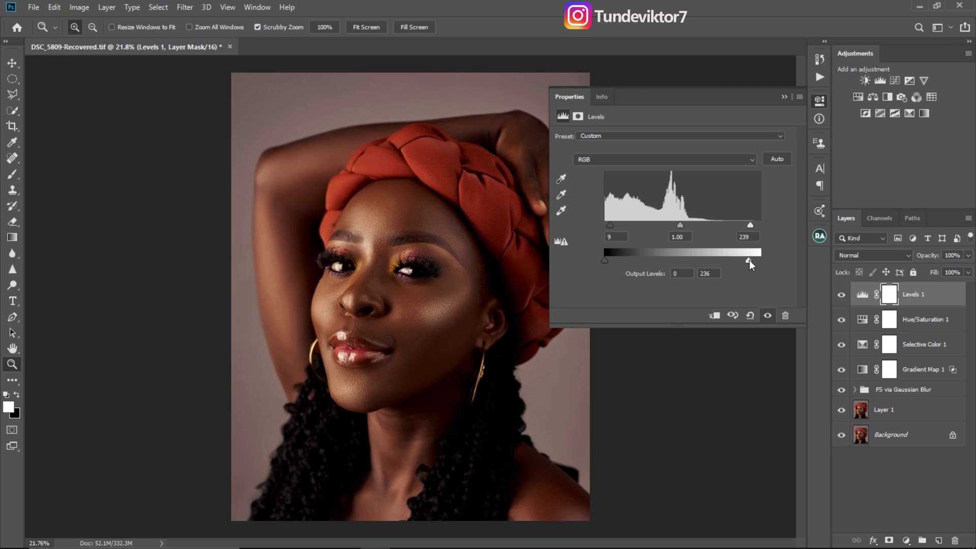
left_click(819, 100)
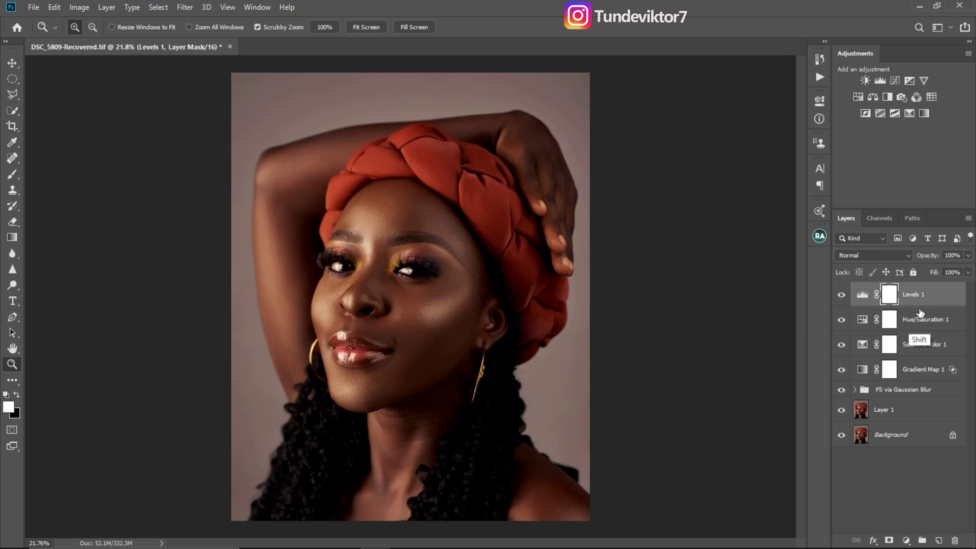
Step: Group the four adjustment layers into Group 1 and compare the portrait with it hidden and shown
left_click(924, 370, "shift")
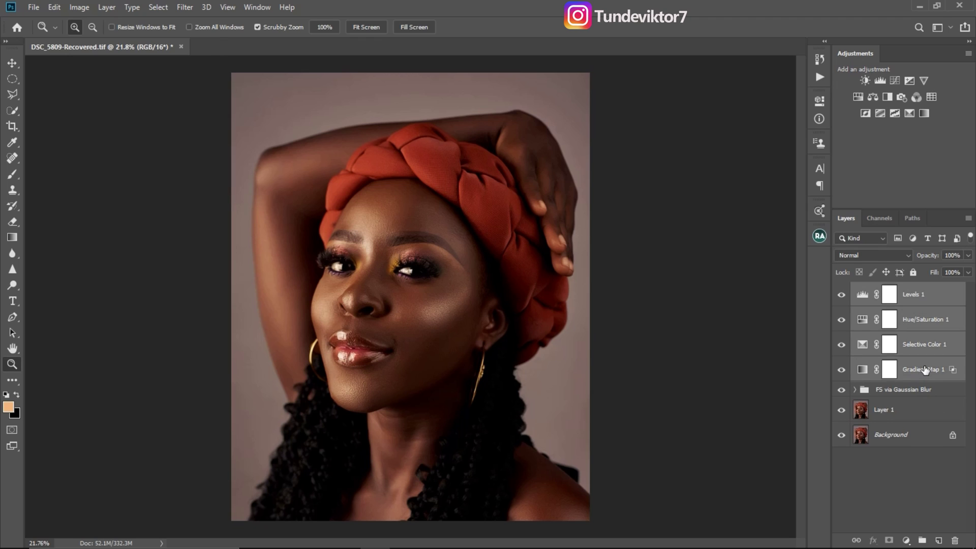
key("ctrl+g")
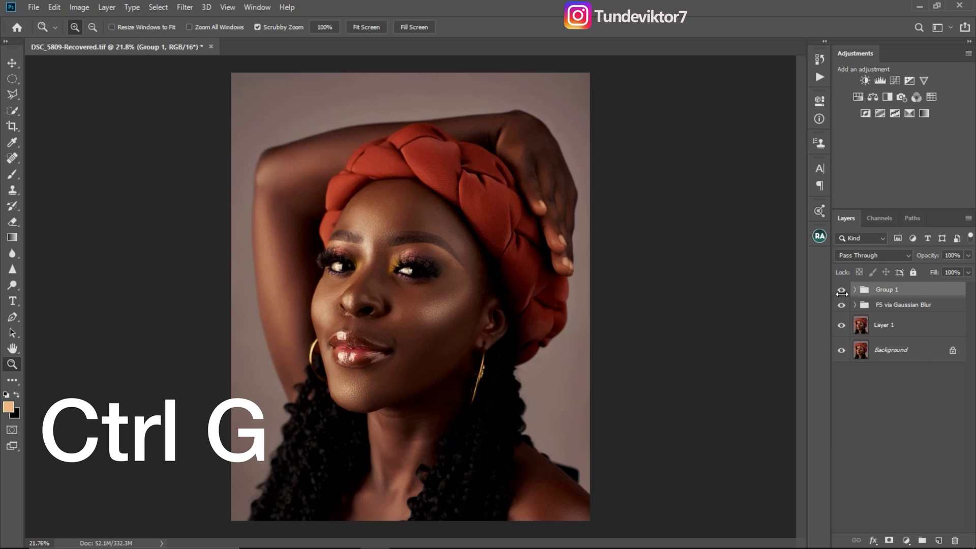
left_click_drag(425, 285, 456, 300)
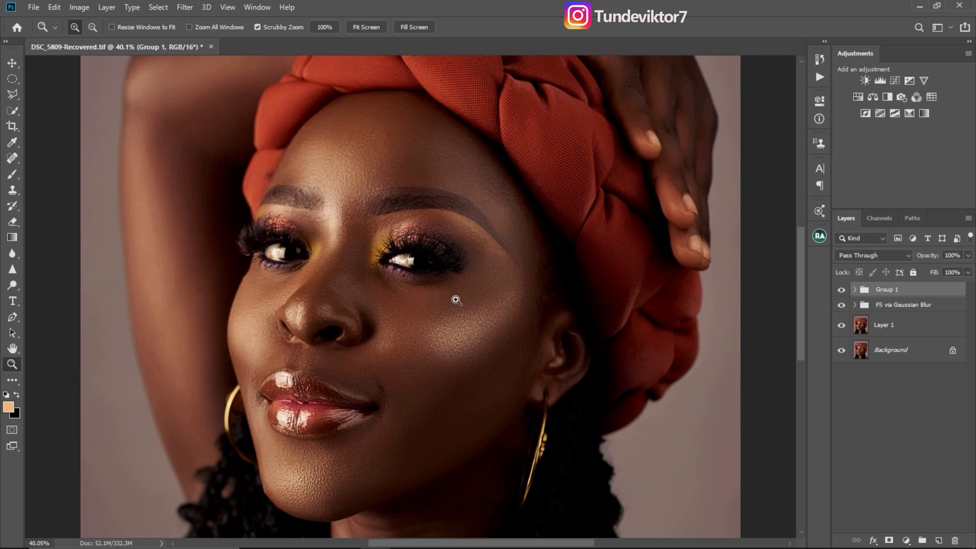
left_click(841, 289)
left_click_drag(521, 303, 486, 317)
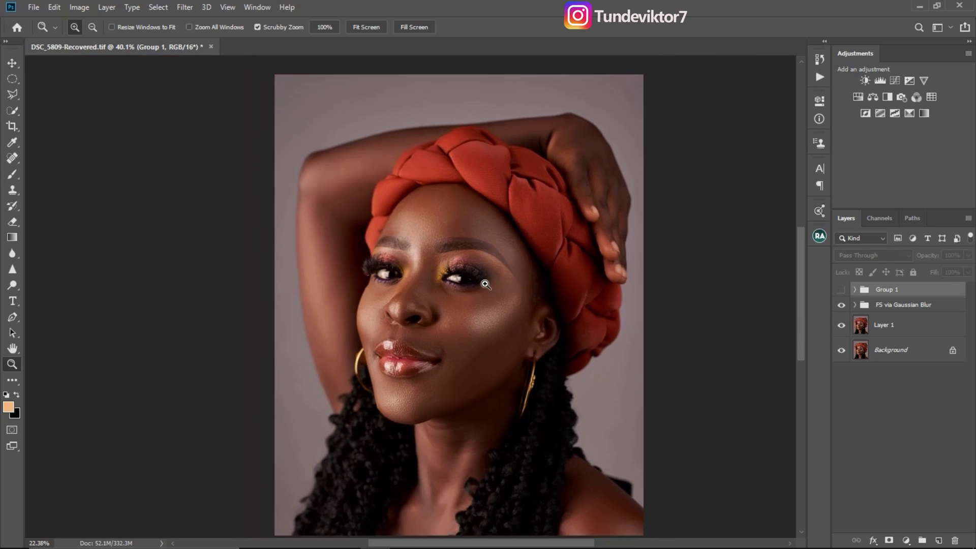
left_click(841, 289)
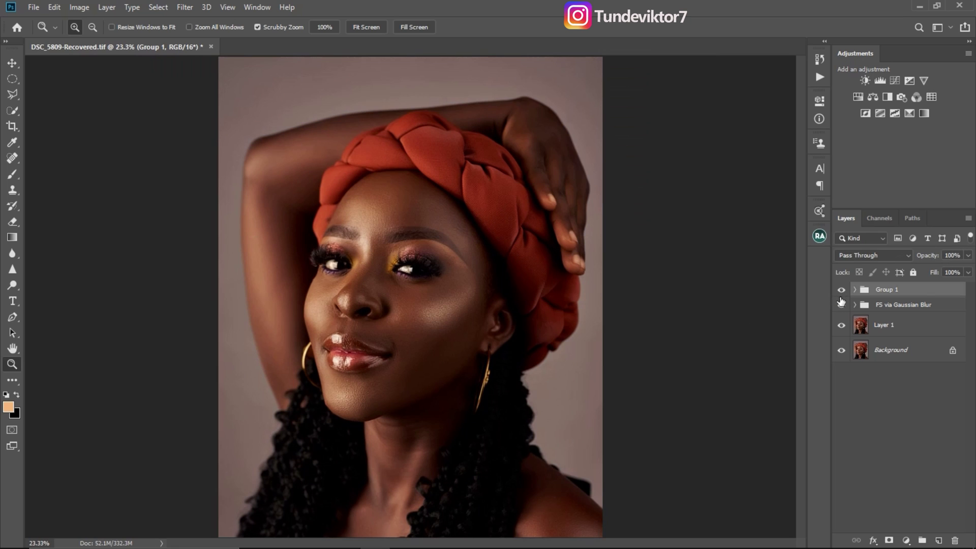
mouse_move(484, 320)
left_mouse_down()
mouse_move(509, 325)
mouse_move(481, 316)
left_mouse_up()
Step: Lower Group 1's opacity to 72%
left_click_drag(967, 256, 964, 268)
left_click(453, 307)
left_click_drag(412, 300, 501, 272)
left_click(500, 272)
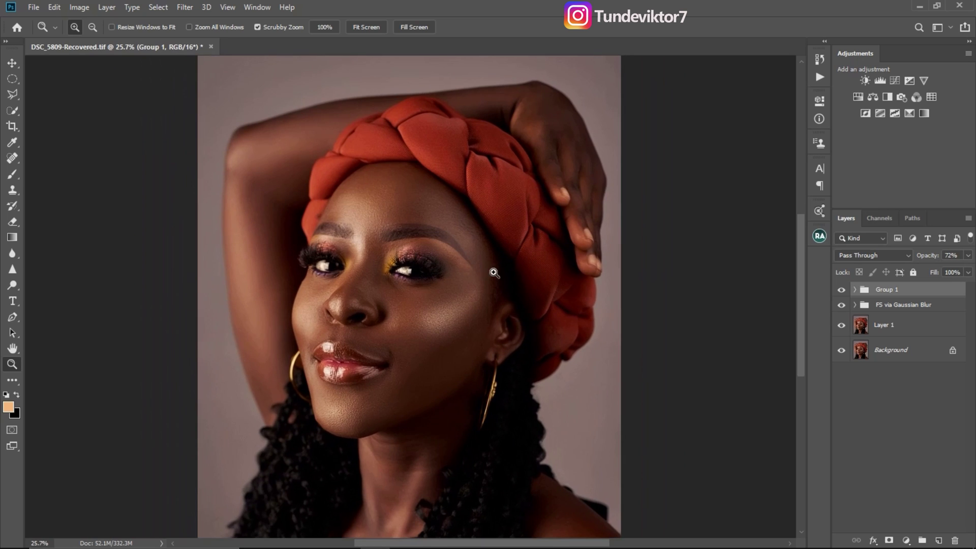